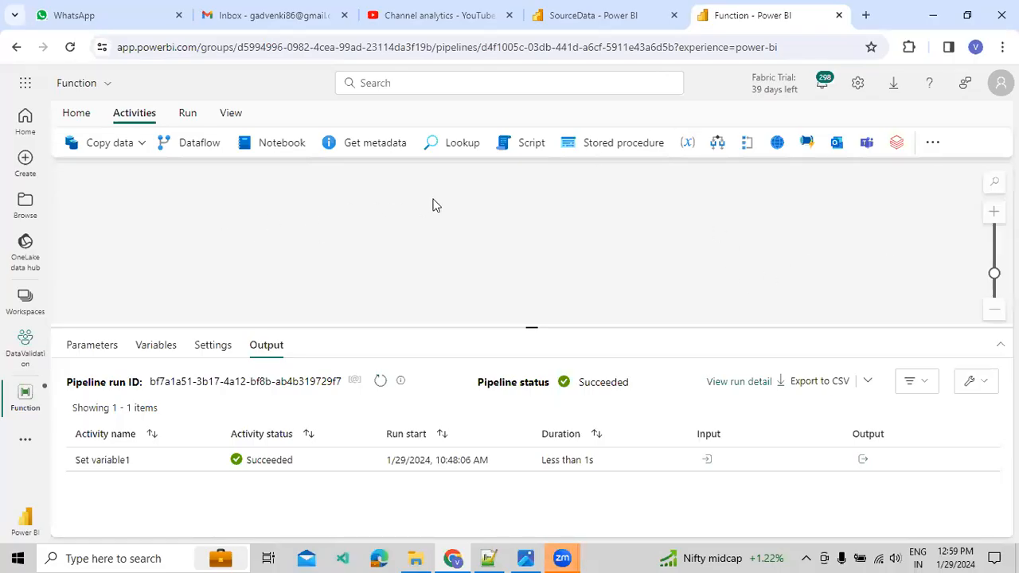
Step: Delete the varTime variable from the pipeline's variables
left_click(169, 345)
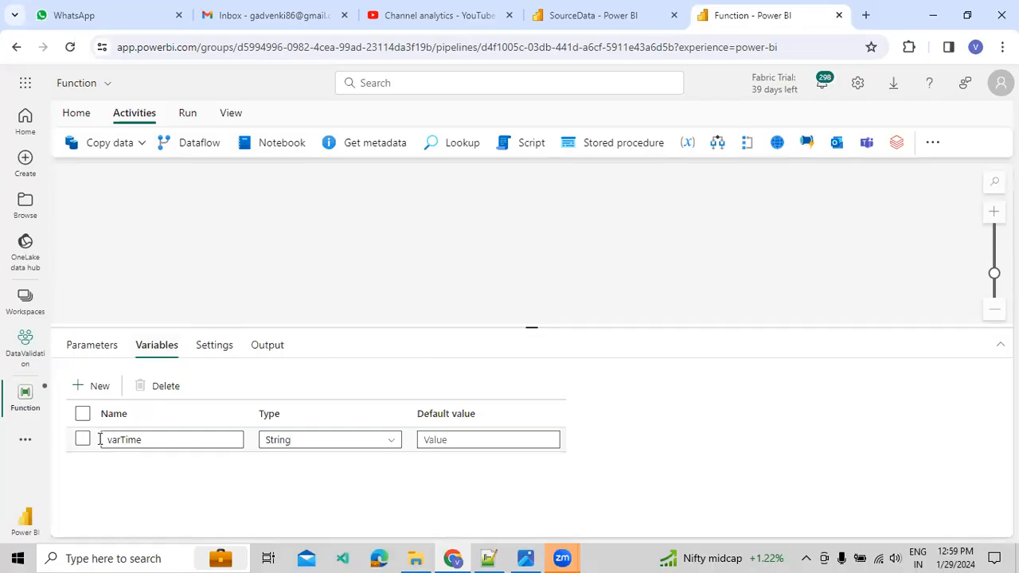
left_click(82, 414)
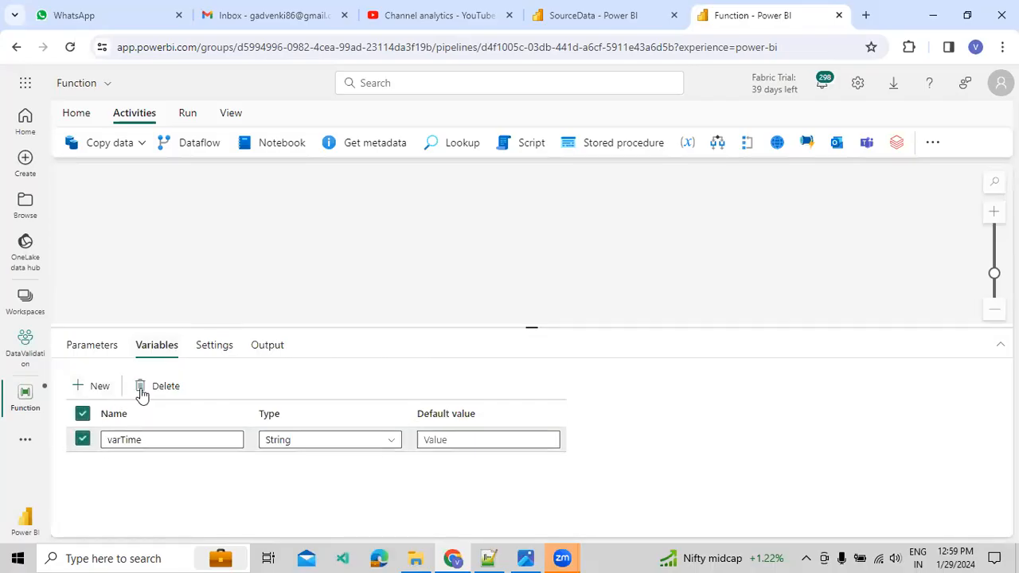
left_click(147, 387)
Step: Add a pipeline variable named varTest with the String type
left_click(93, 386)
left_click(140, 439)
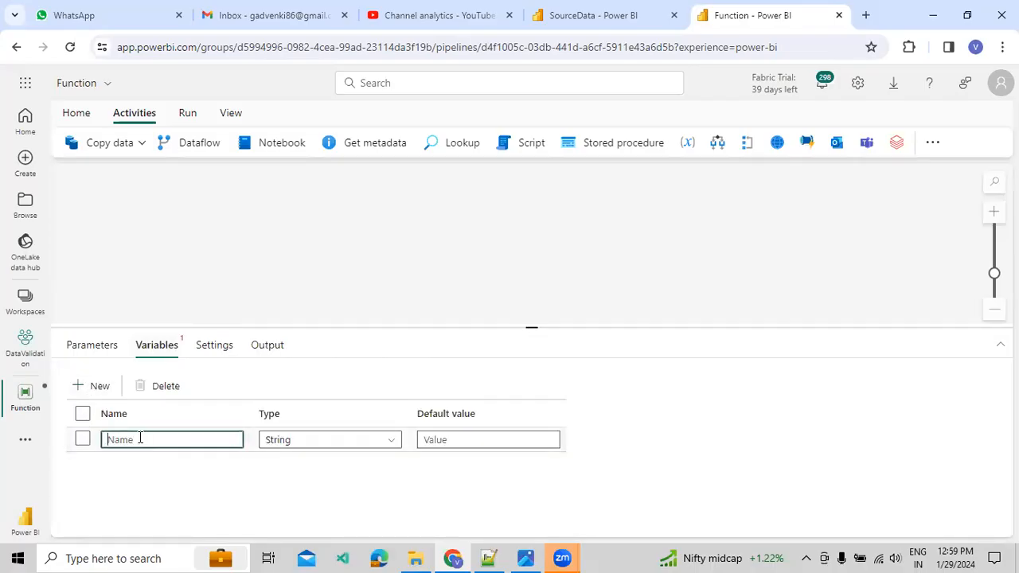
type("varTe")
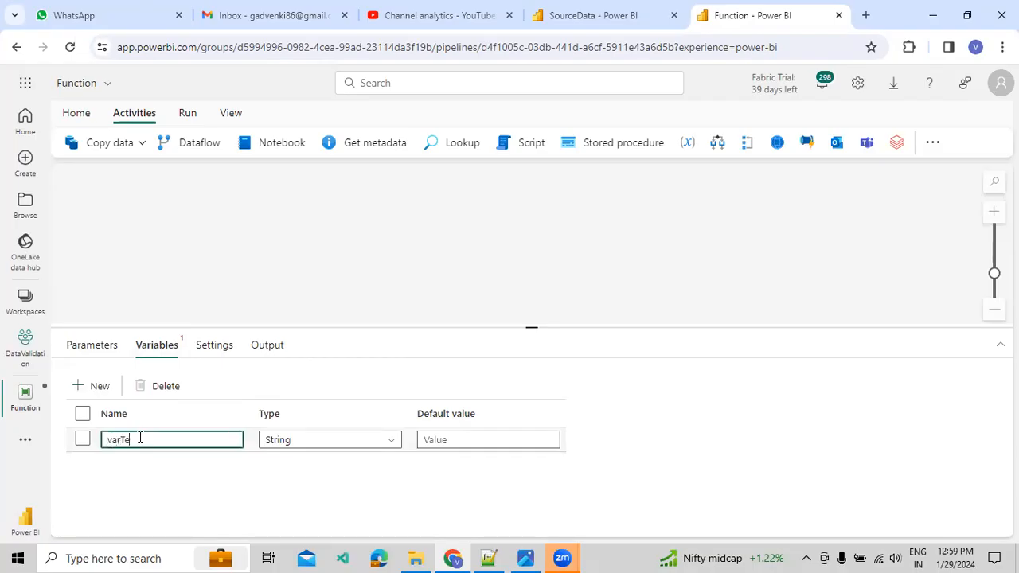
type("st")
left_click(297, 474)
Step: Add a Set variable activity to the canvas and assign it the pipeline variable varTest
left_click(688, 142)
left_click_drag(167, 210, 341, 249)
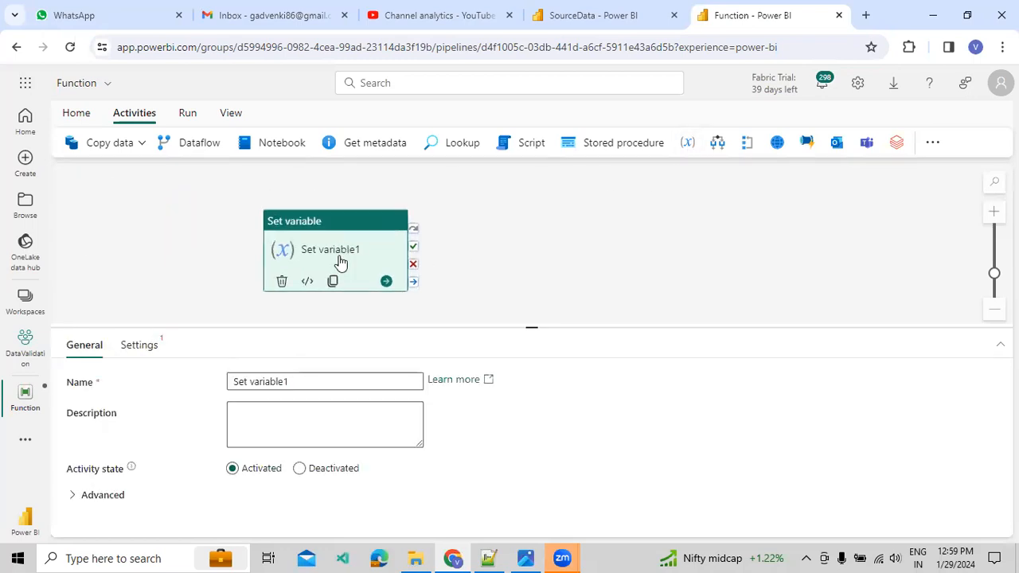
left_click(154, 353)
left_click(311, 410)
left_click(262, 431)
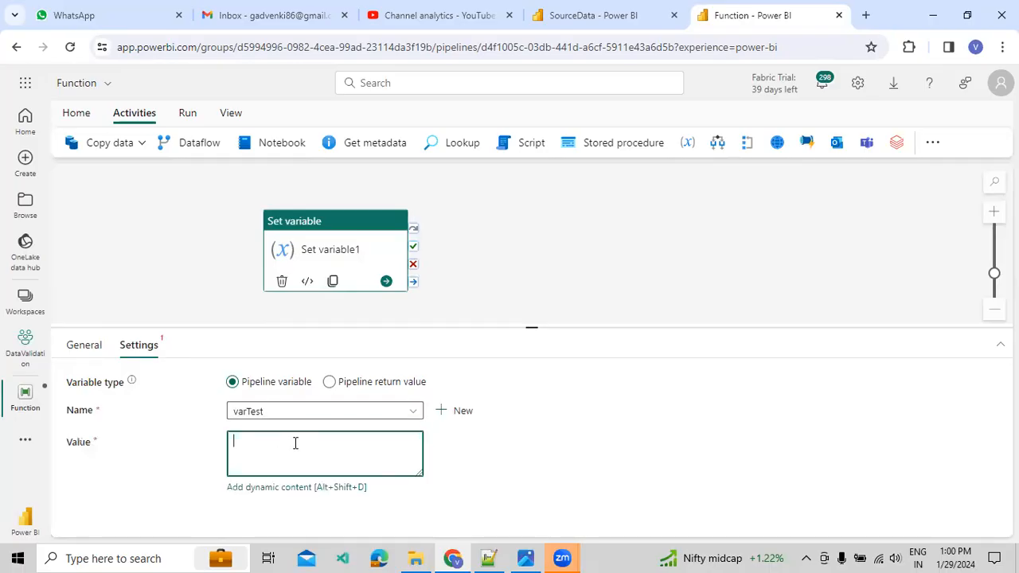
Step: Start a dynamic content expression for the activity's value with the trim string function
left_click(323, 488)
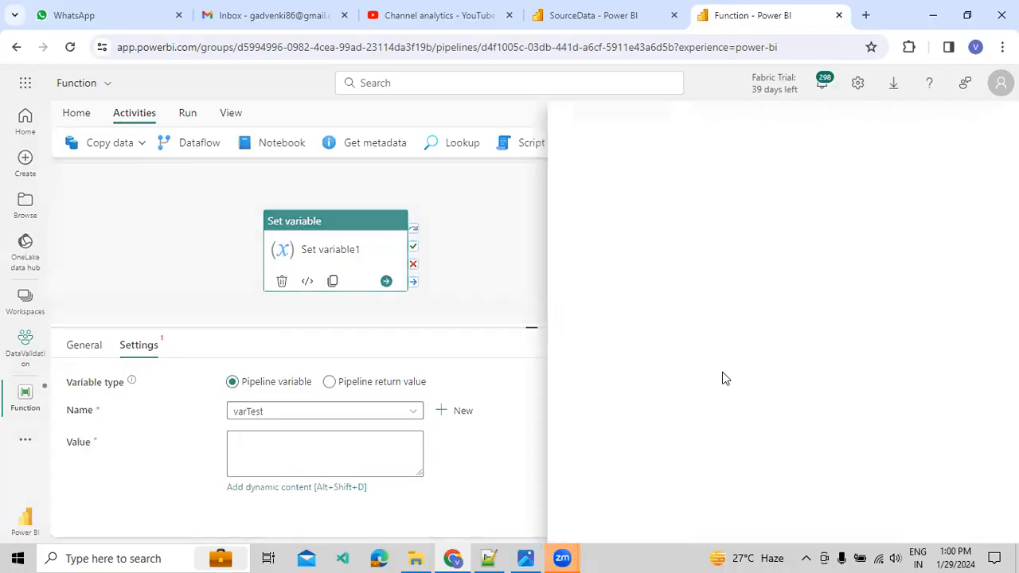
left_click(773, 349)
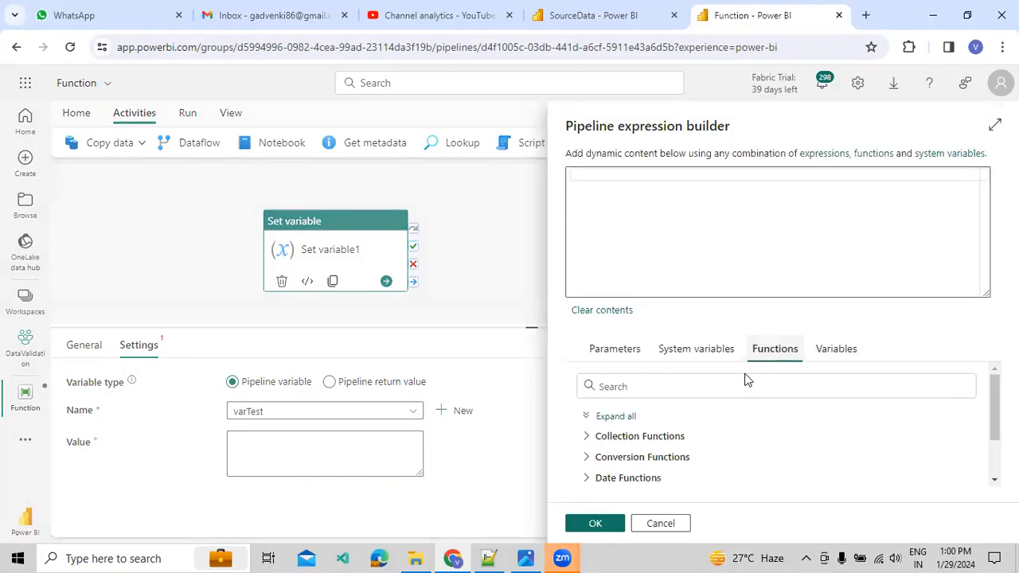
scroll(716, 430, "down", 2)
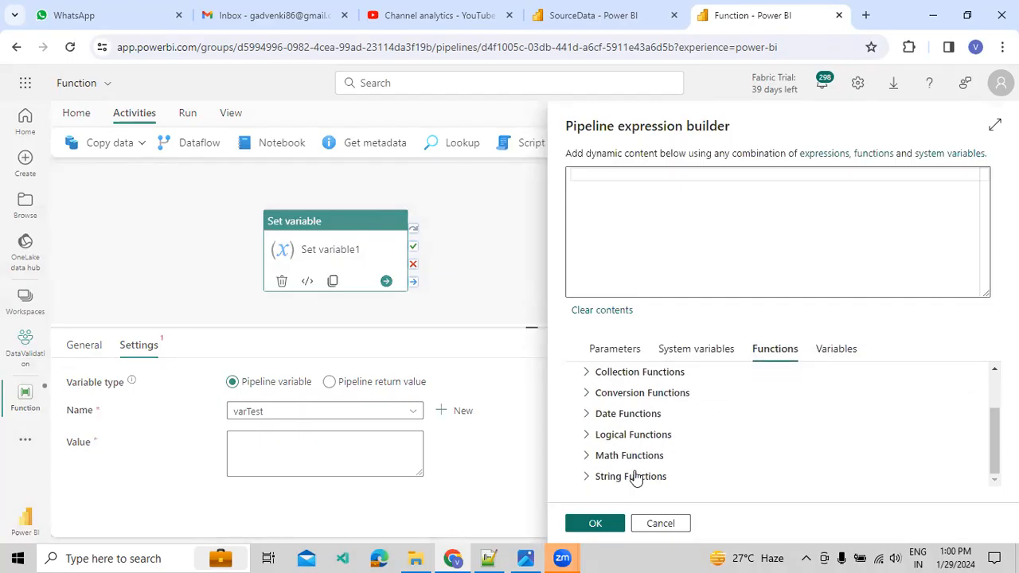
left_click(630, 475)
scroll(635, 477, "down", 3)
scroll(635, 475, "up", 1)
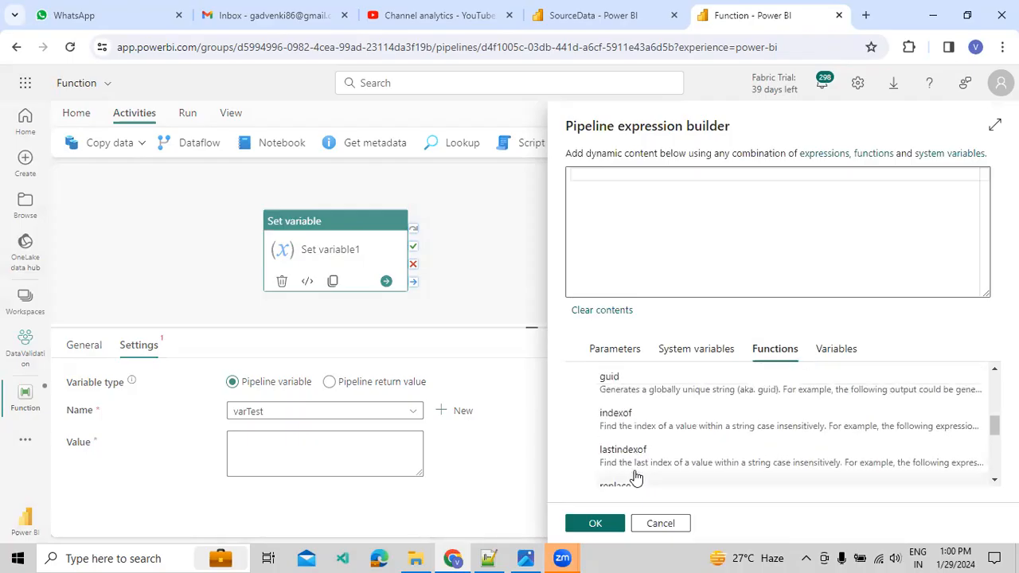
scroll(635, 476, "down", 4)
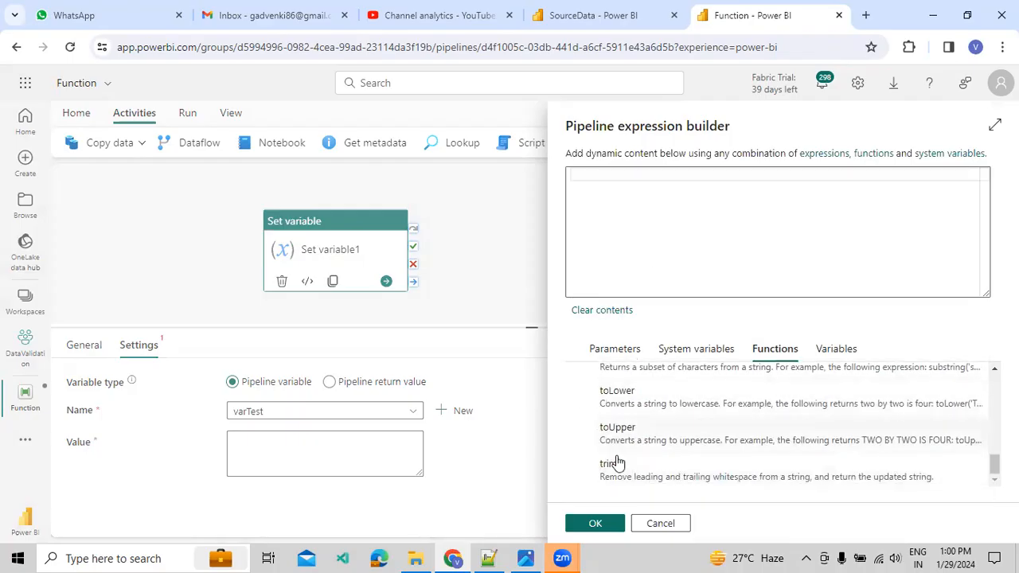
left_click(619, 469)
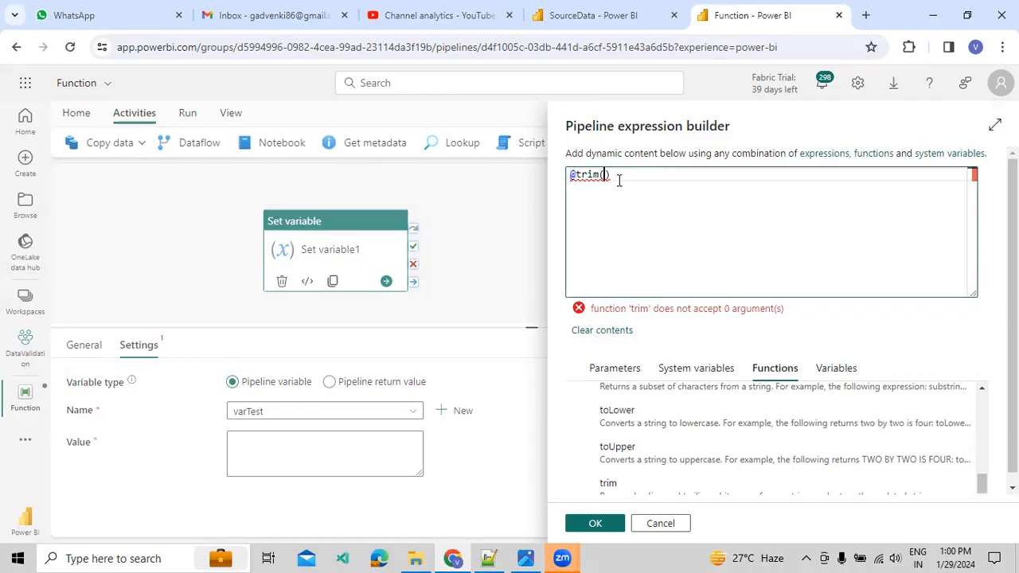
Step: Give trim a quoted person's name preceded by several spaces as its argument, and apply the expression
type("'")
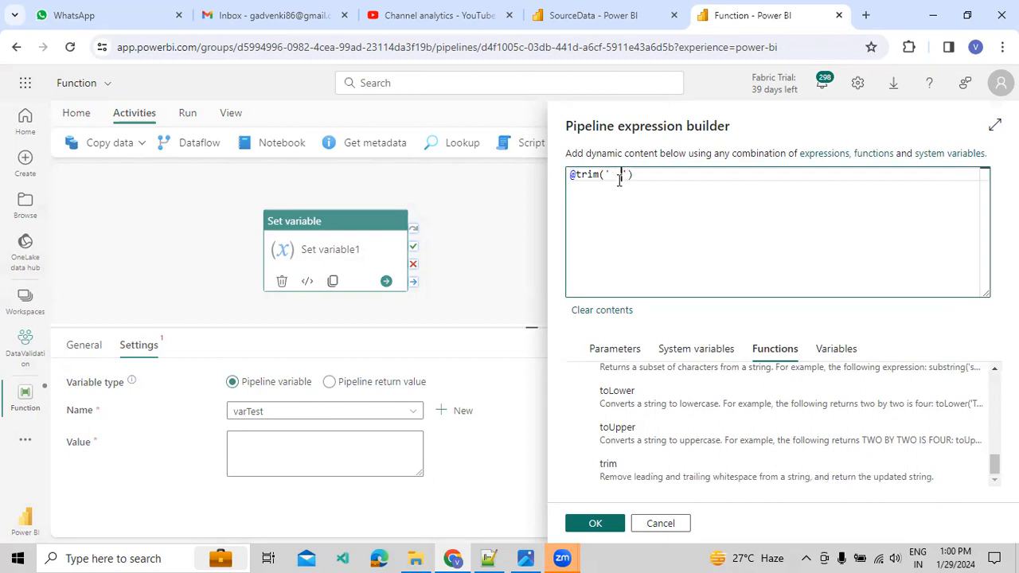
type("    Venkateswarlu")
left_click_drag(616, 174, 628, 174)
left_click(630, 191)
left_click(594, 522)
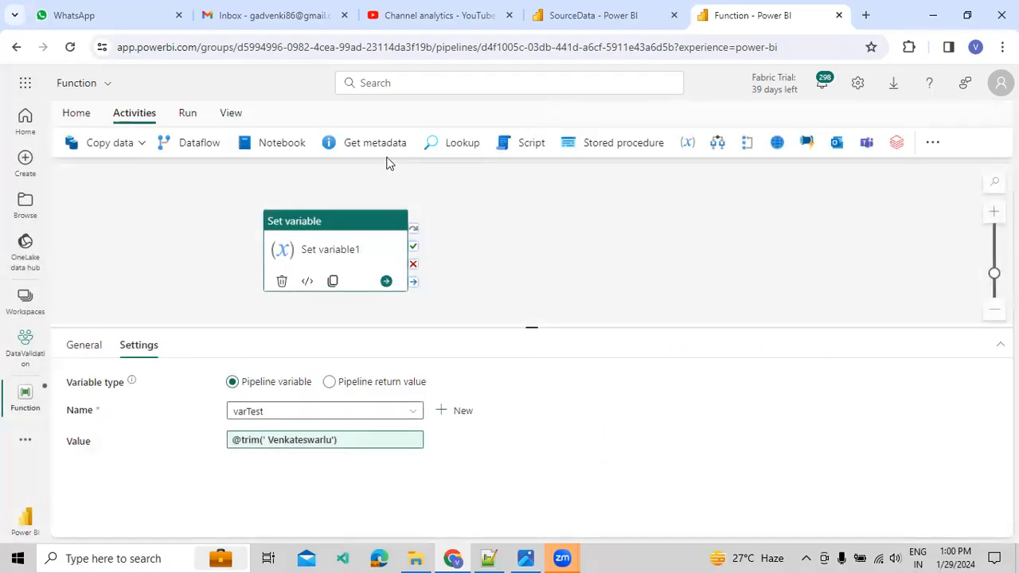
Step: Save and run the pipeline, and check the value in the Set variable1 activity's output
left_click(200, 118)
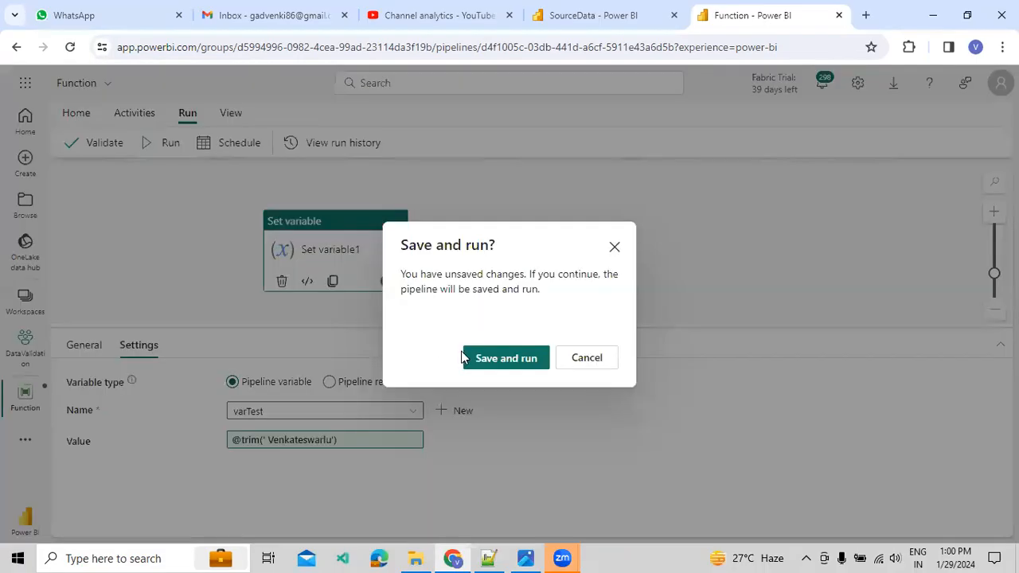
left_click(480, 358)
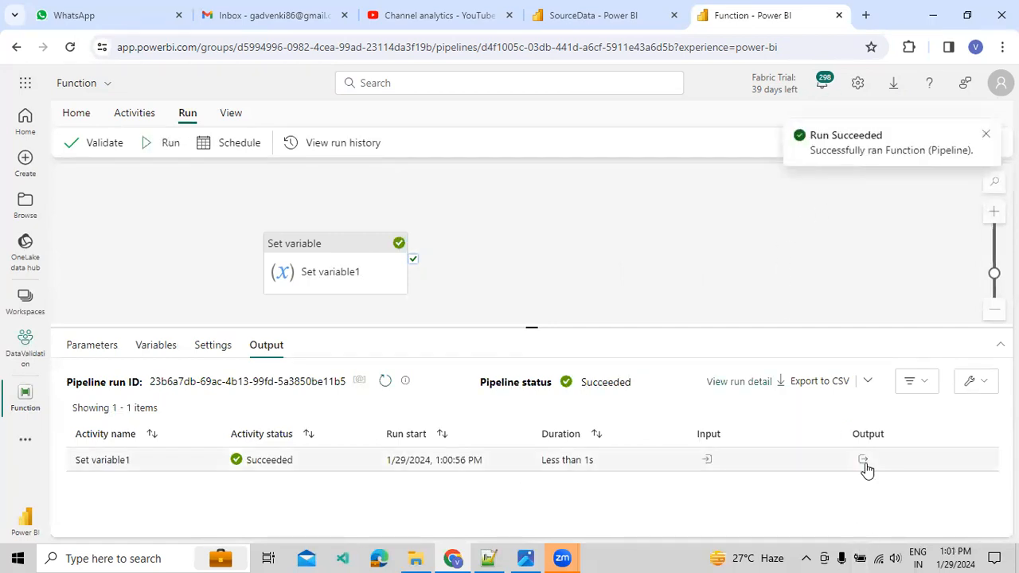
left_click(864, 460)
left_click_drag(755, 332, 813, 332)
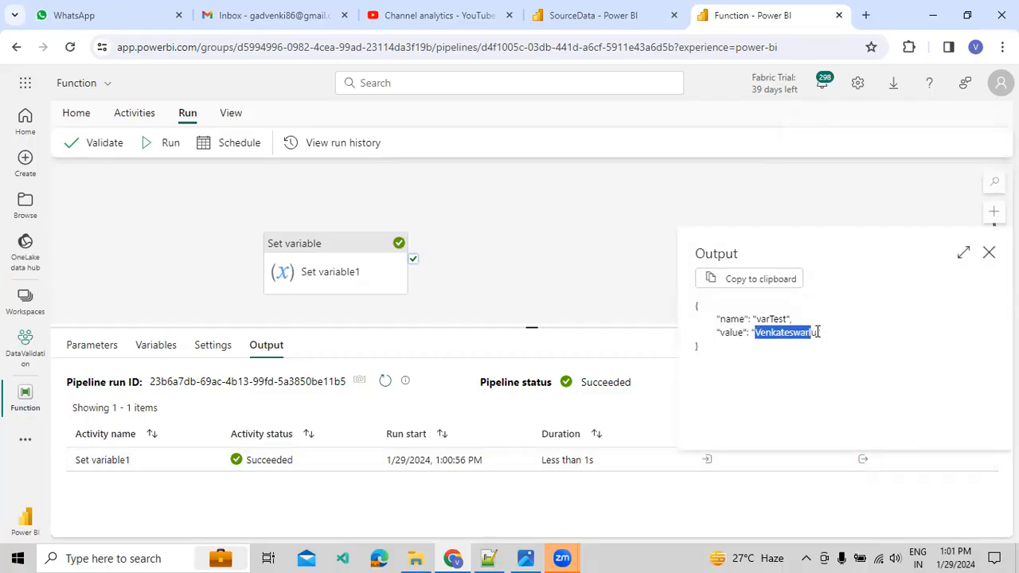
left_click(988, 253)
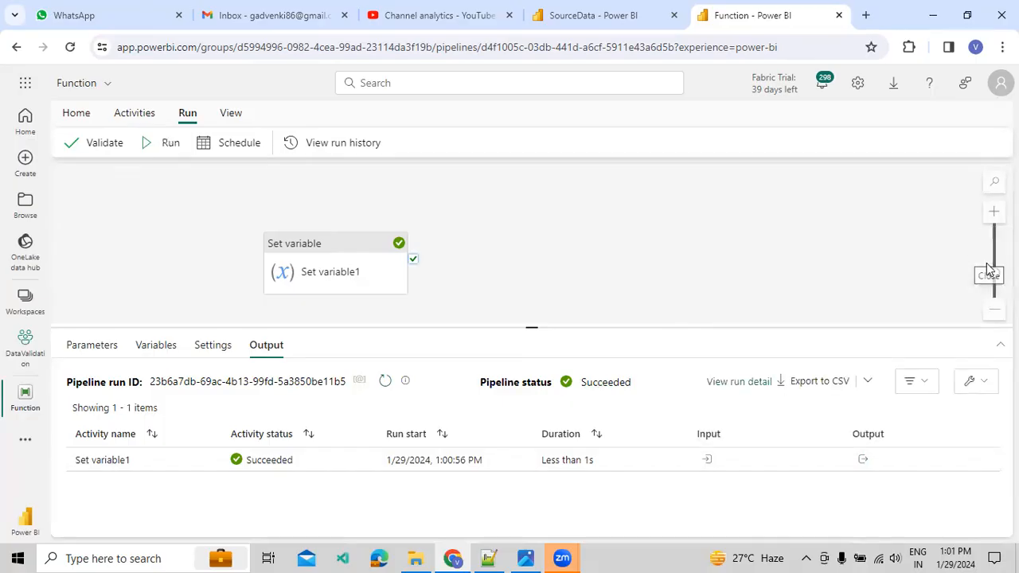
Step: Replace the trim function with toUpper in the value expression of Set variable1
left_click(298, 271)
left_click(330, 440)
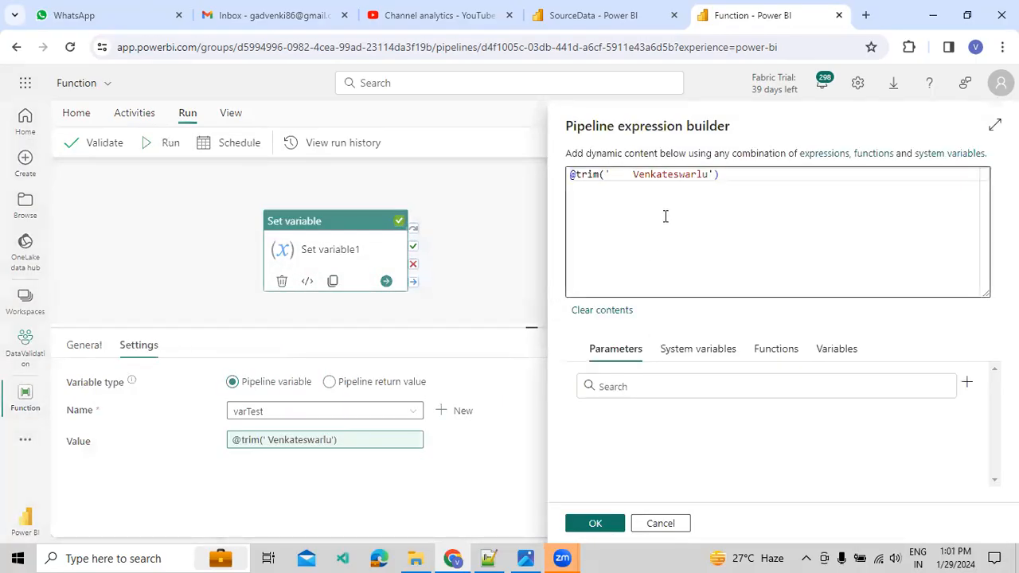
left_click(692, 350)
left_click(772, 350)
scroll(648, 468, "down", 2)
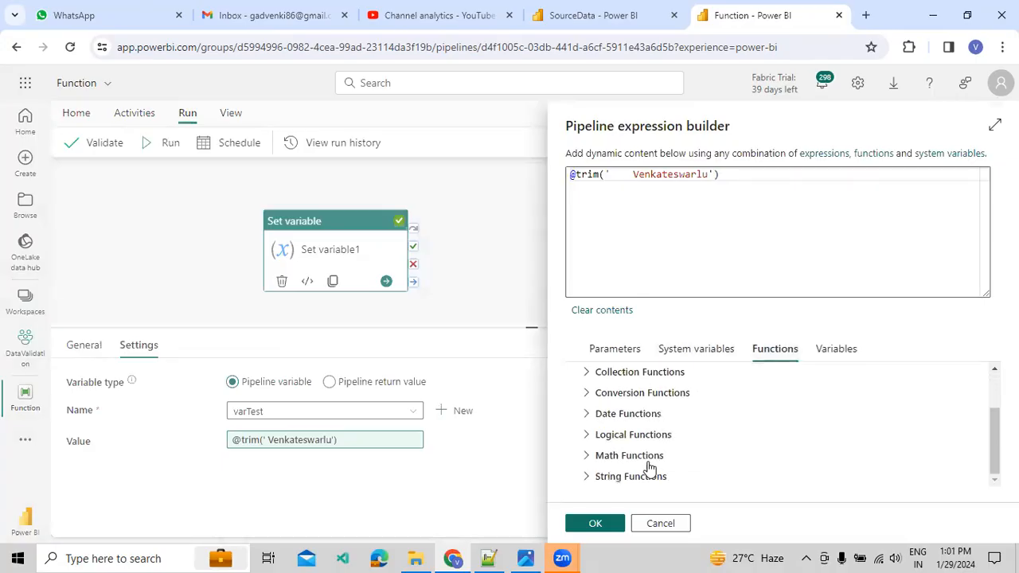
left_click(636, 476)
scroll(636, 476, "down", 10)
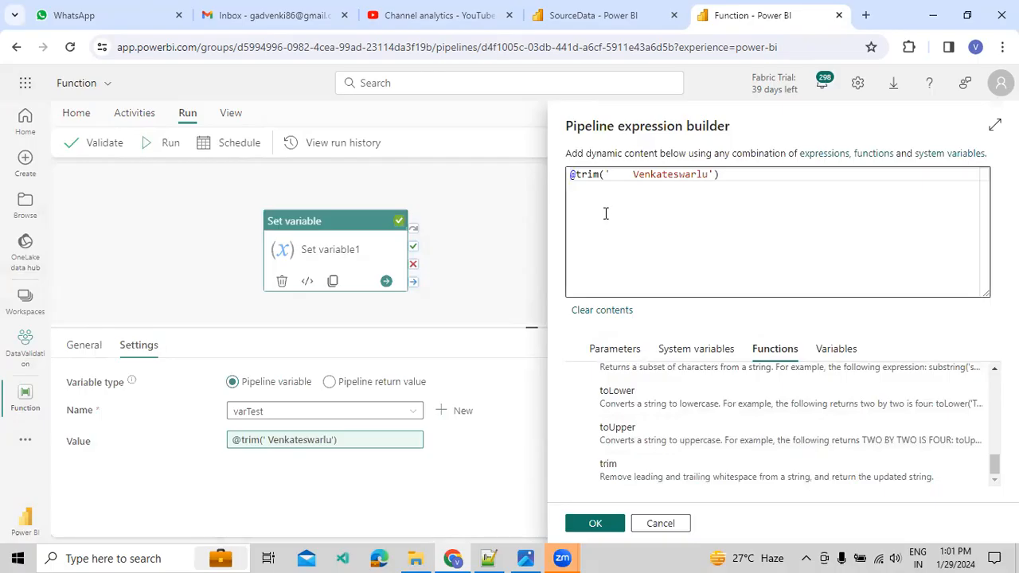
double_click(598, 175)
type("to")
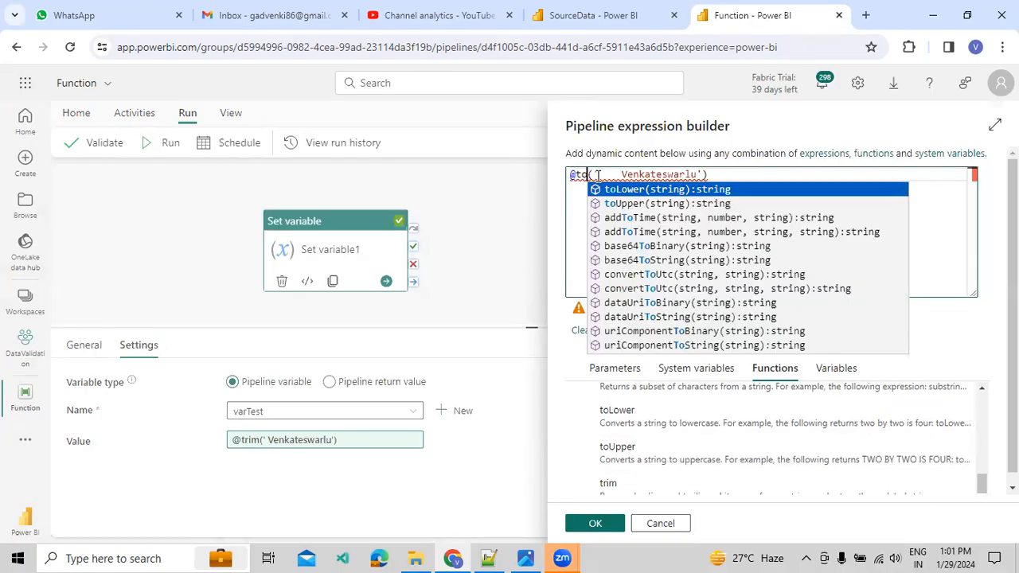
type("up")
key("Return")
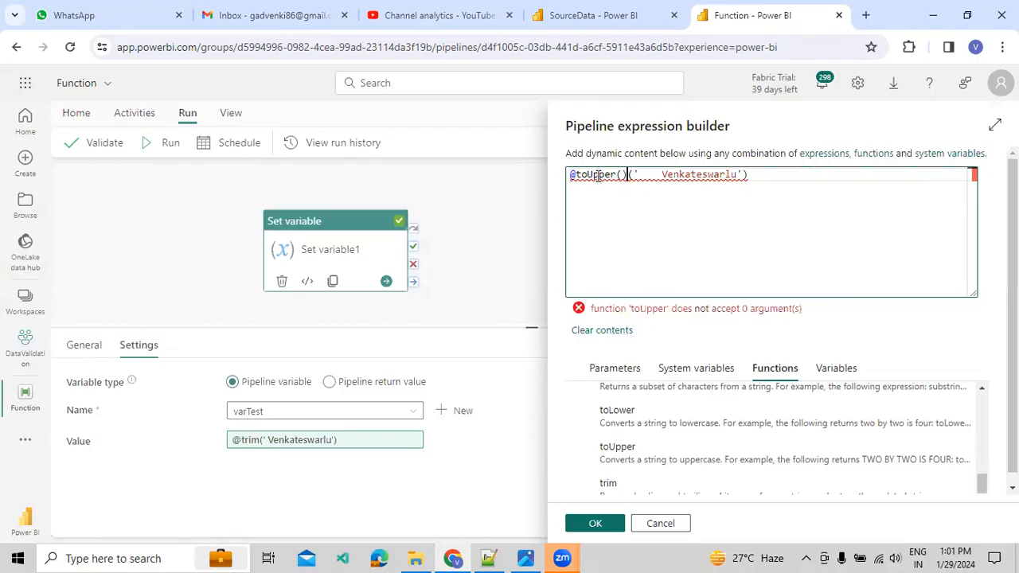
Step: Clear the leftover text after toUpper, enter the quoted person's name without leading spaces as its argument, and apply the expression
key("Delete")
key("Delete")
key("Delete")
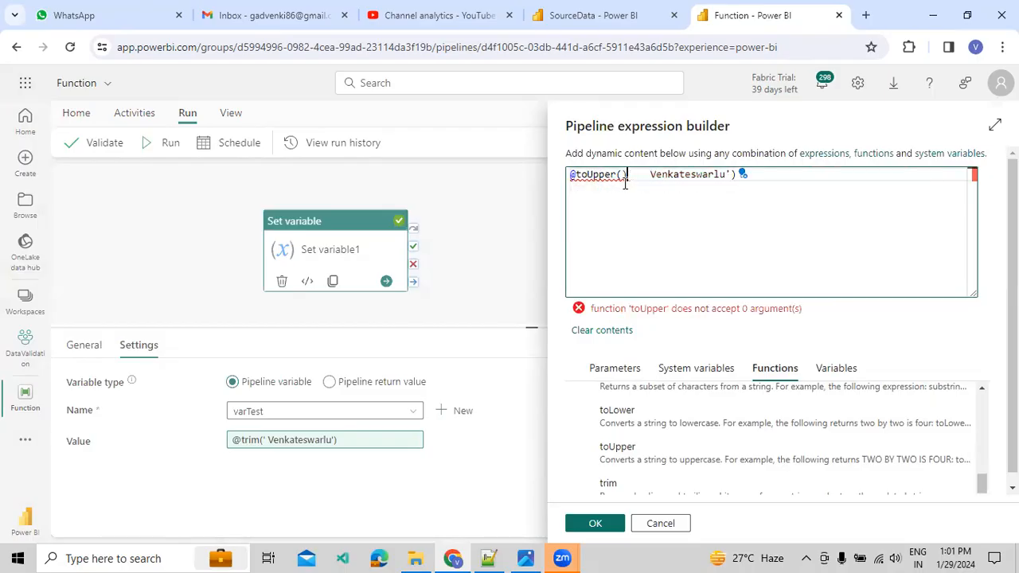
key("BackSpace")
key("BackSpace")
left_click_drag(720, 175, 622, 171)
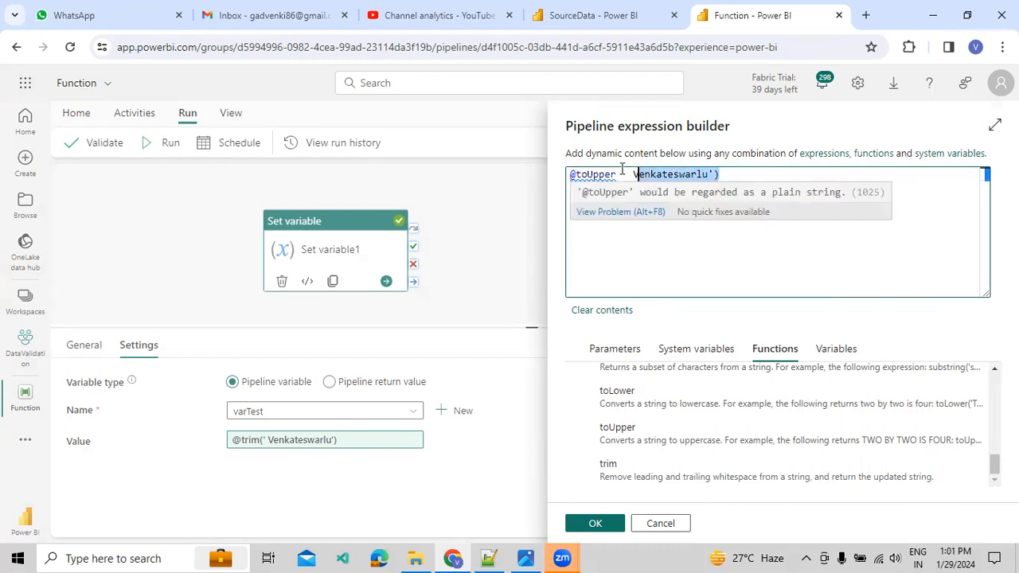
key("BackSpace")
type("('")
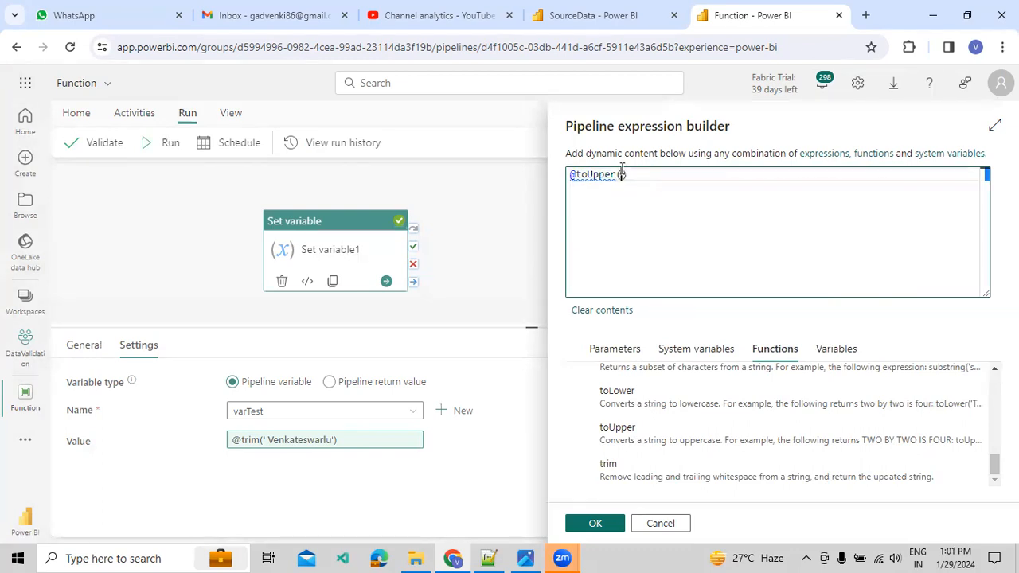
type("Venkateswarlu")
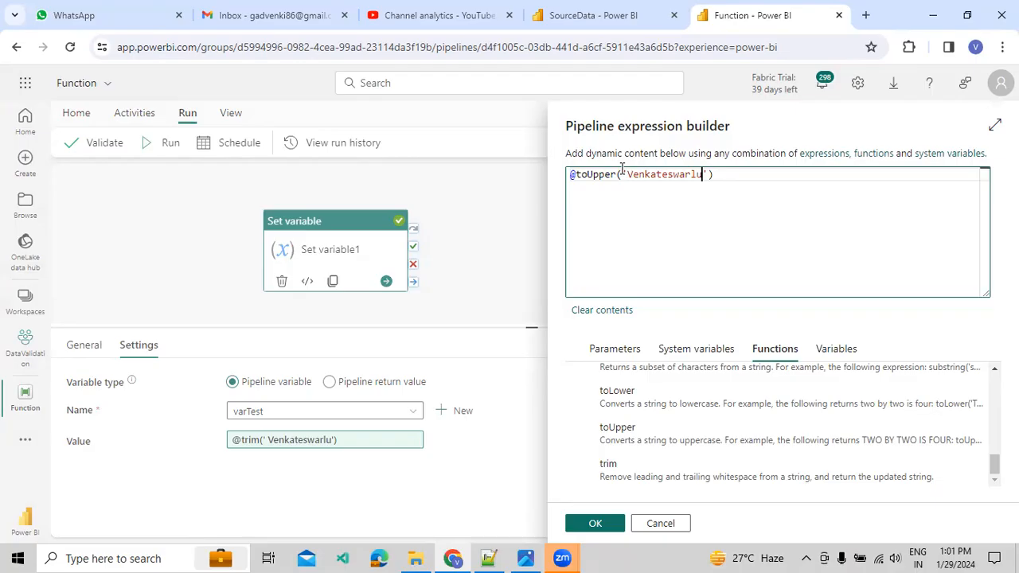
left_click(595, 525)
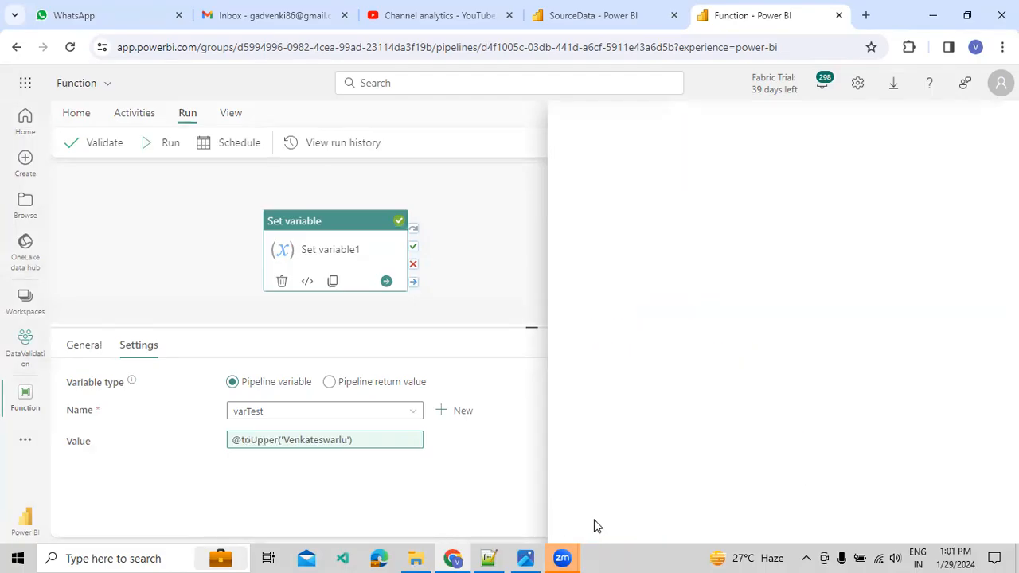
Step: Duplicate the Set variable1 activity and connect the original's success output to the copy
left_click(353, 249)
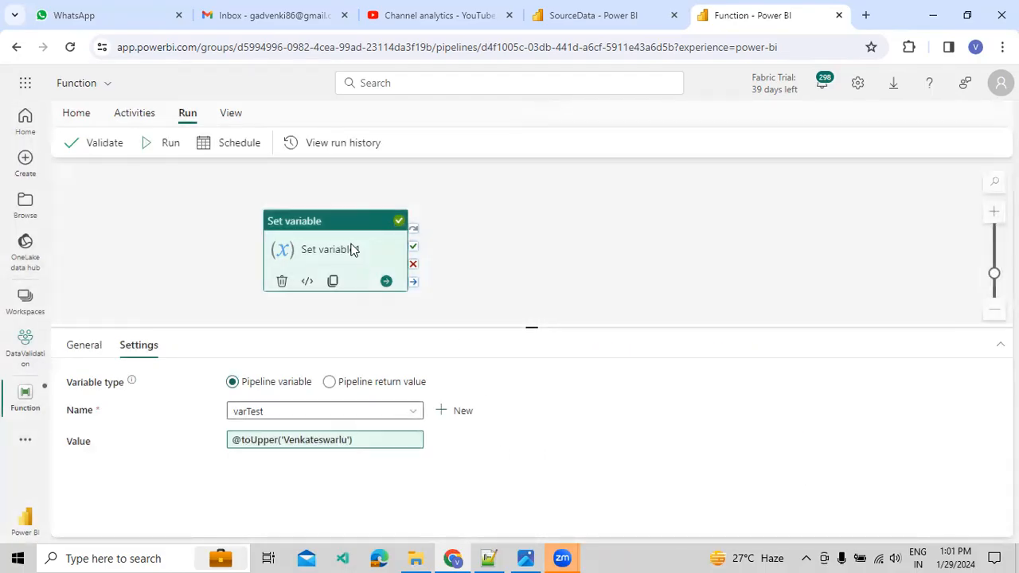
key("ctrl+v")
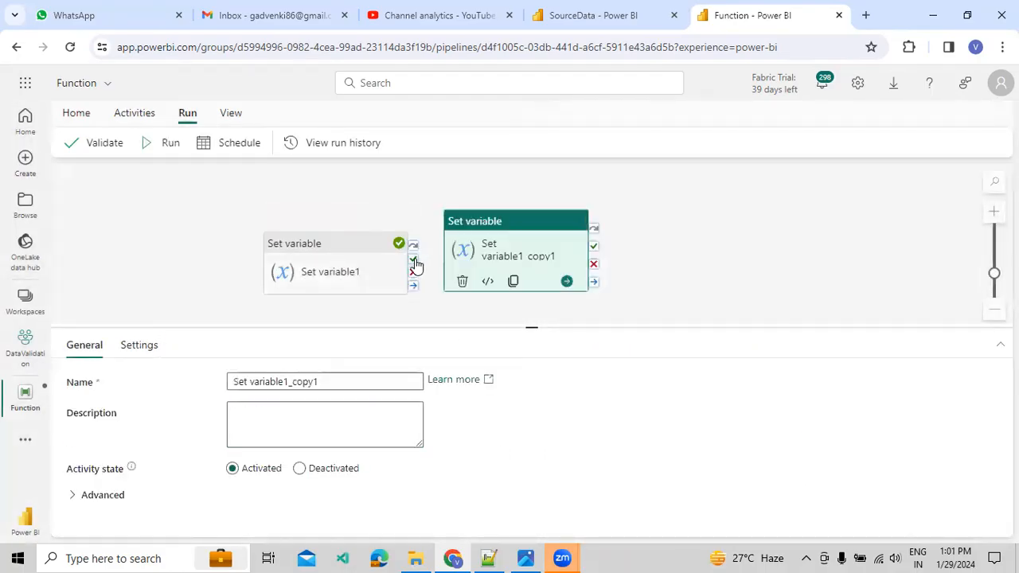
left_click_drag(413, 260, 468, 253)
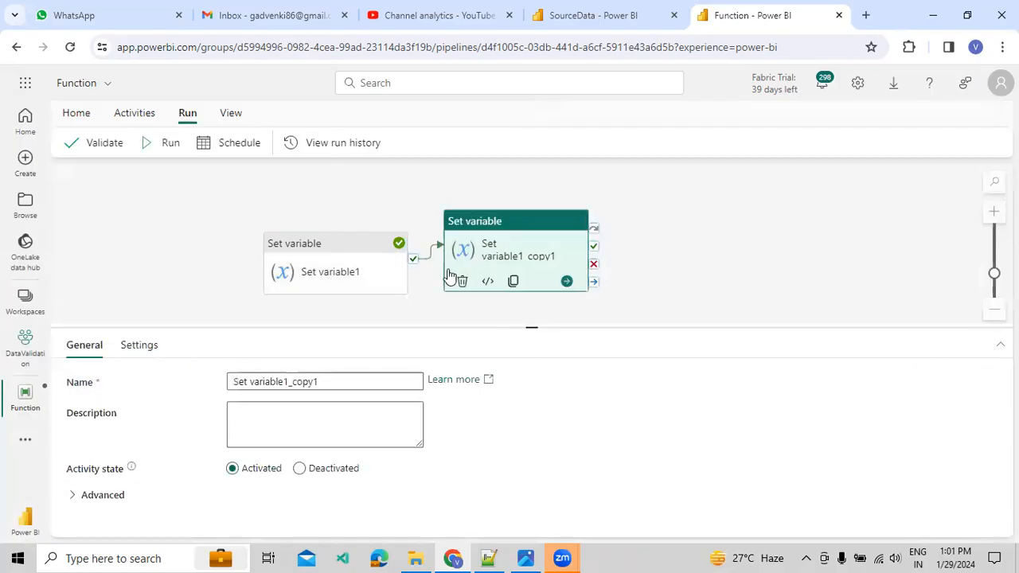
Step: Replace toUpper with the toLower function in the copied activity's value expression
left_click(156, 344)
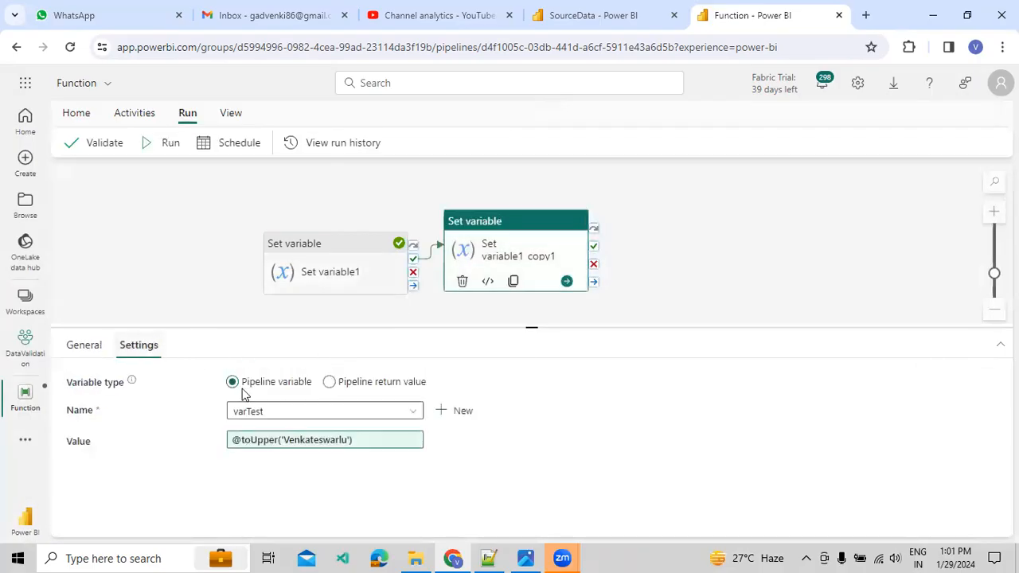
left_click(296, 440)
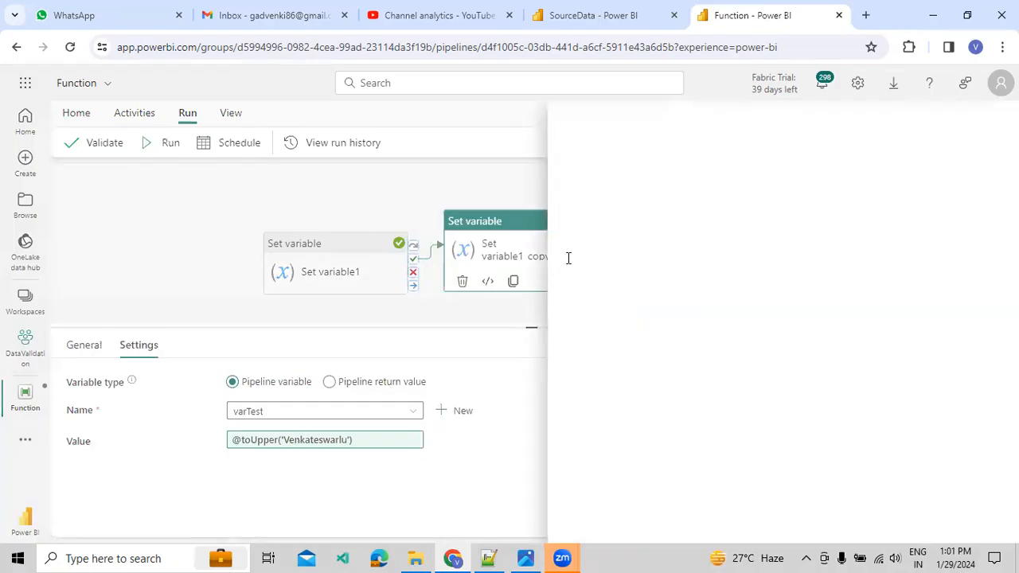
double_click(603, 177)
type("toLo")
key("Return")
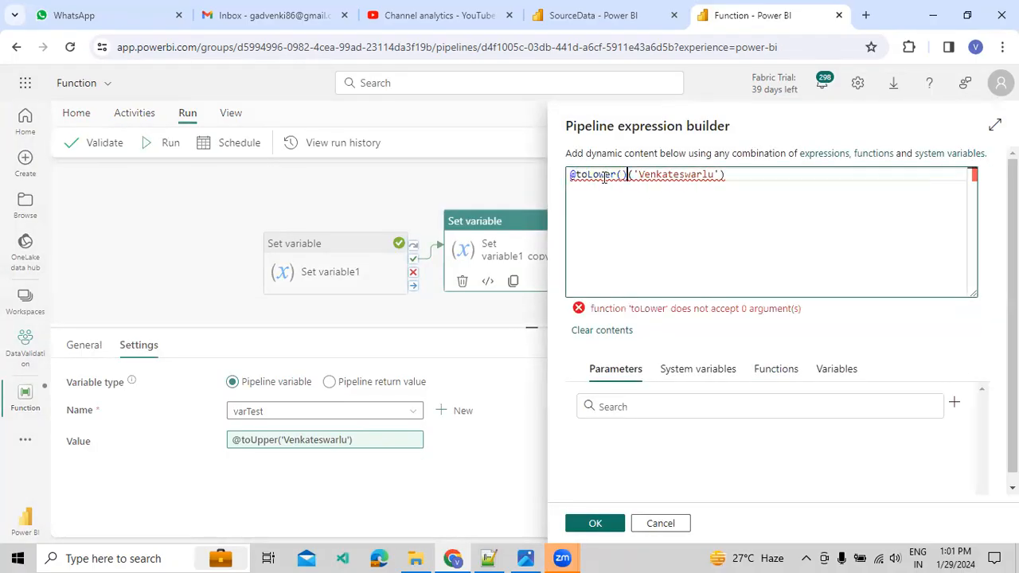
Step: Clear the leftover text after toLower, enter the quoted person's name in capitals as its argument, and apply the expression
key("Delete")
key("Delete")
key("Delete")
key("Delete")
key("Delete")
key("Delete")
key("Delete")
key("Delete")
key("Delete")
key("Delete")
key("Delete")
key("Delete")
key("Delete")
key("Delete")
key("Delete")
key("Delete")
key("Delete")
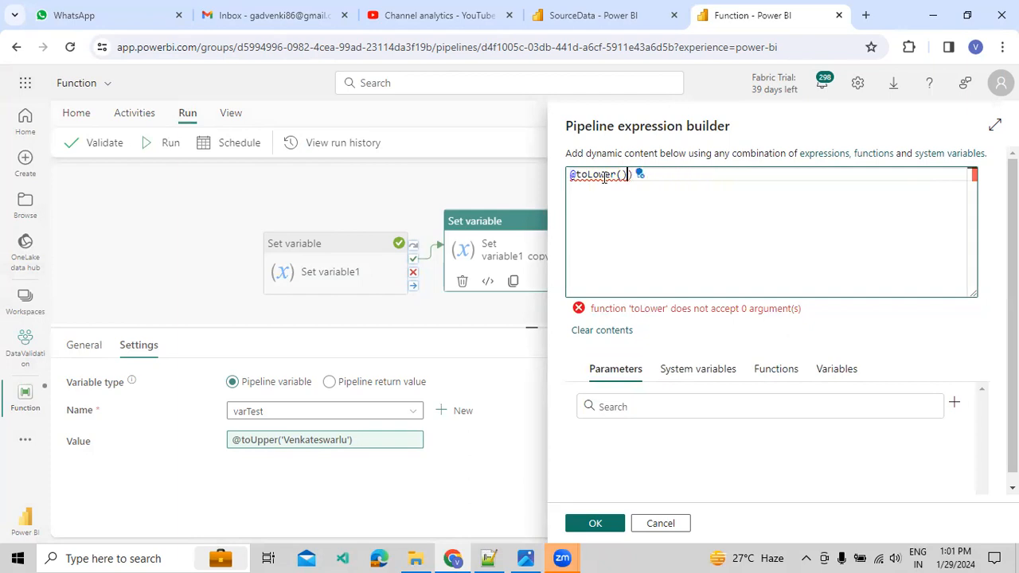
key("BackSpace")
type("'")
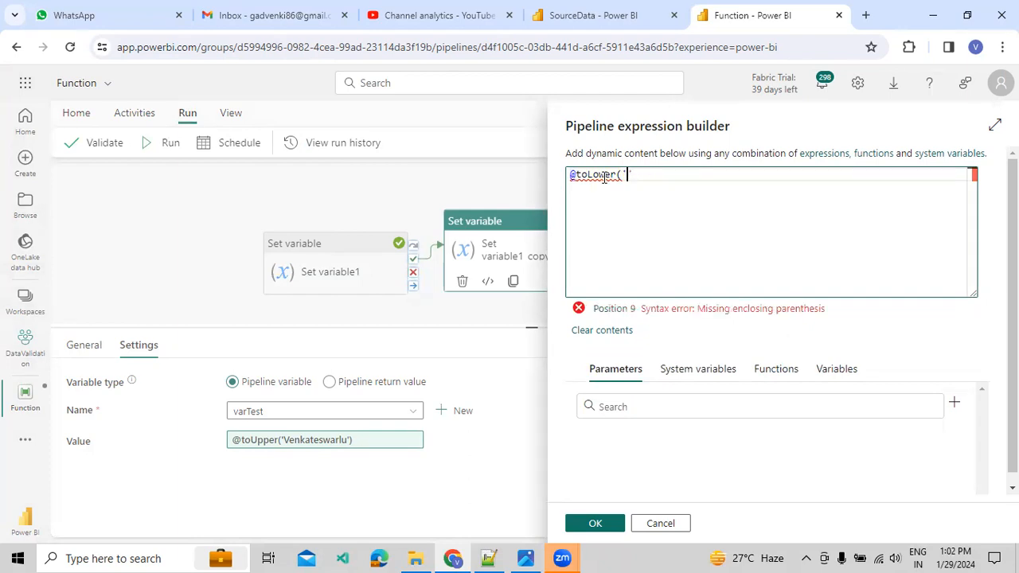
type(")")
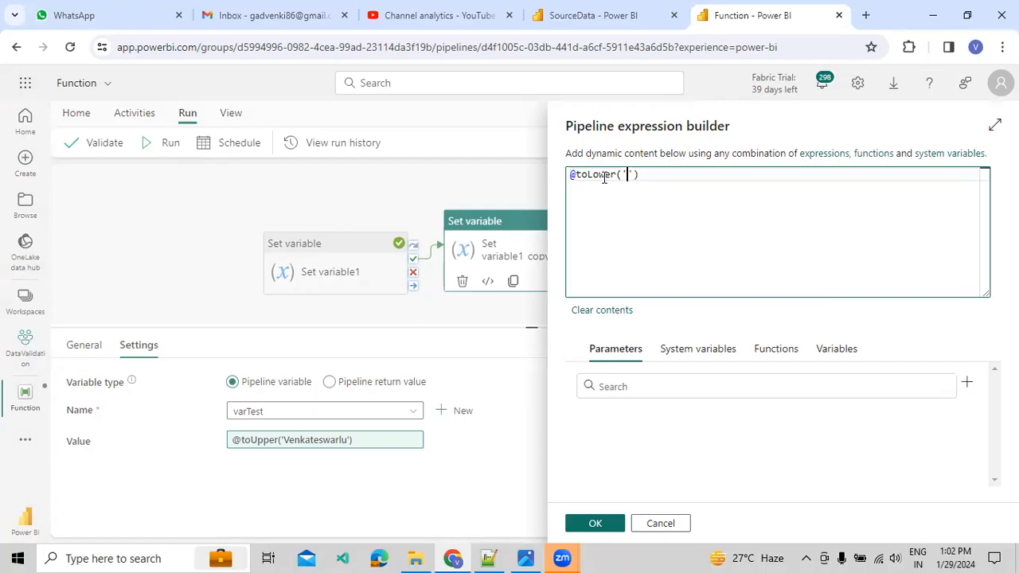
type("VENKATESWARLU")
left_click(602, 532)
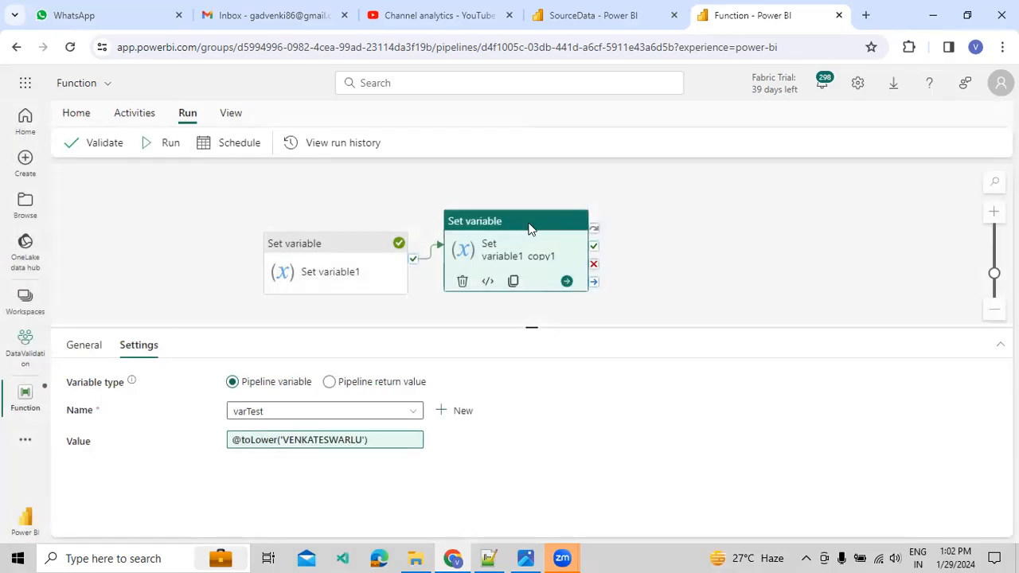
Step: Duplicate the toLower Set variable activity, connect the original's success output to the copy, and select the copy
key("ctrl+c")
key("ctrl+v")
left_click_drag(593, 259, 667, 255)
left_click(666, 255)
Step: Replace the third activity's value expression with the substring function from the string functions
left_click(138, 345)
left_click(318, 439)
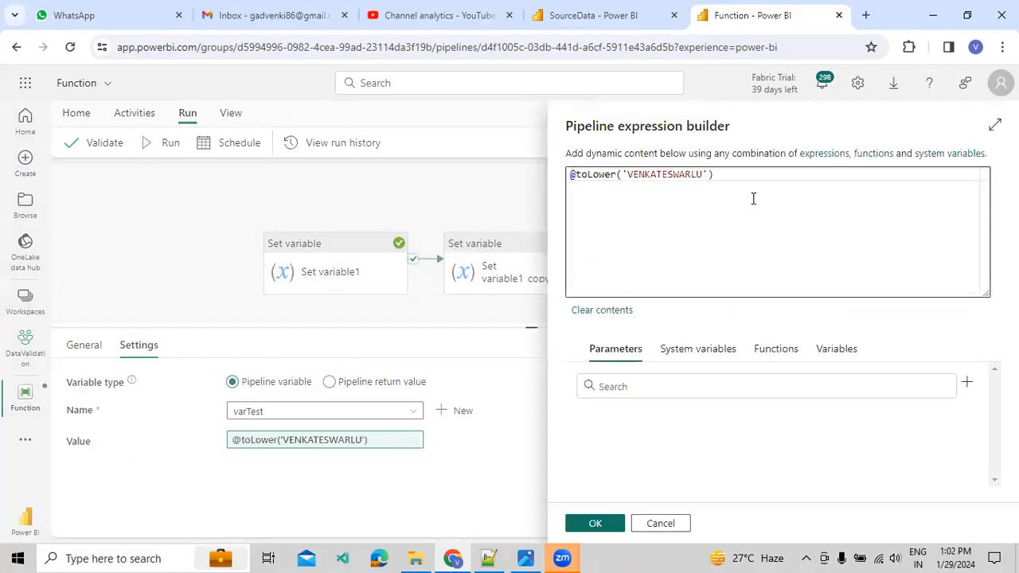
left_click(770, 349)
scroll(732, 430, "down", 2)
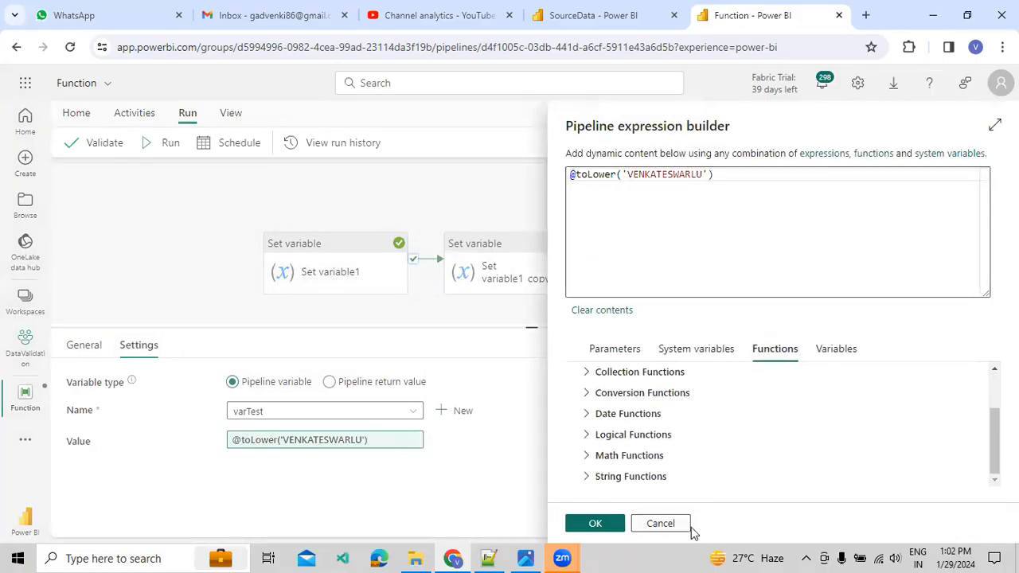
left_click(653, 481)
scroll(659, 469, "down", 3)
scroll(661, 469, "up", 1)
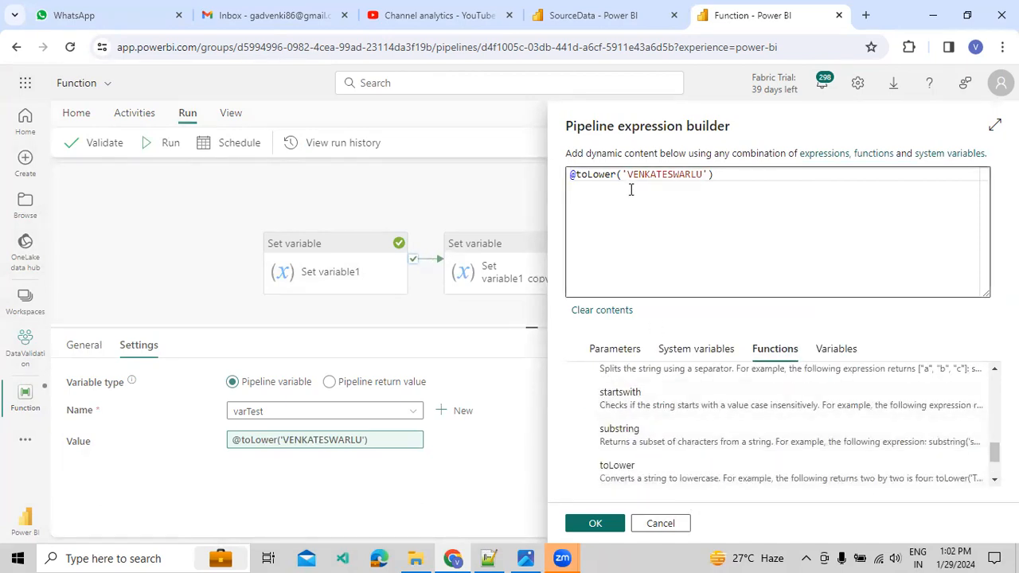
left_click_drag(626, 177, 724, 173)
key("ctrl+a")
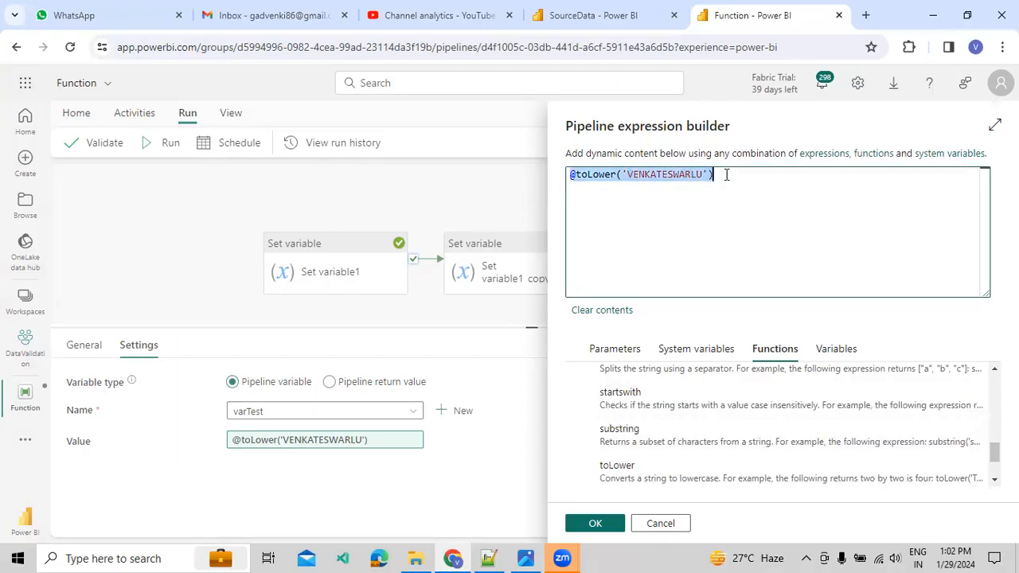
type("@sub")
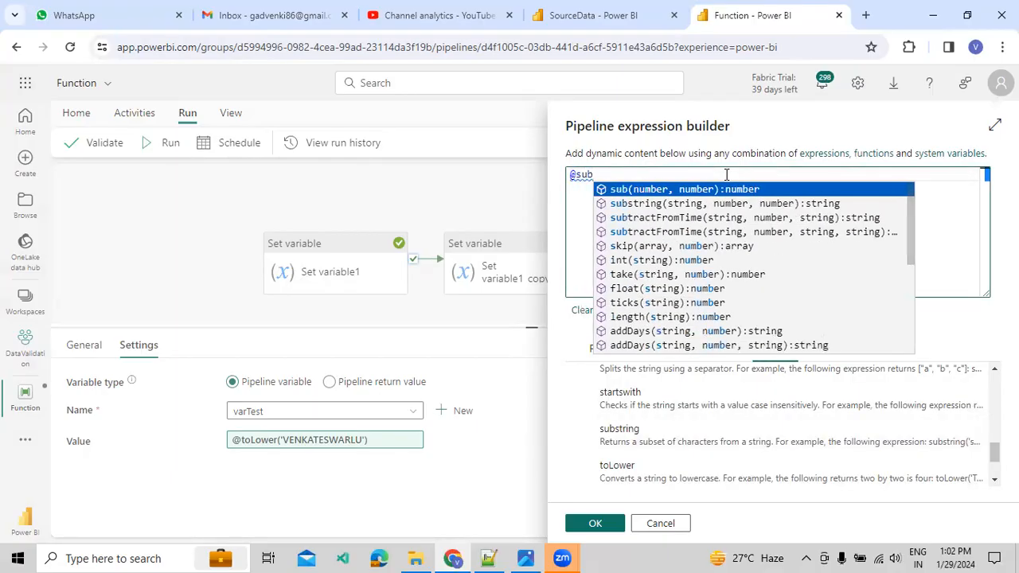
type("s")
key("Return")
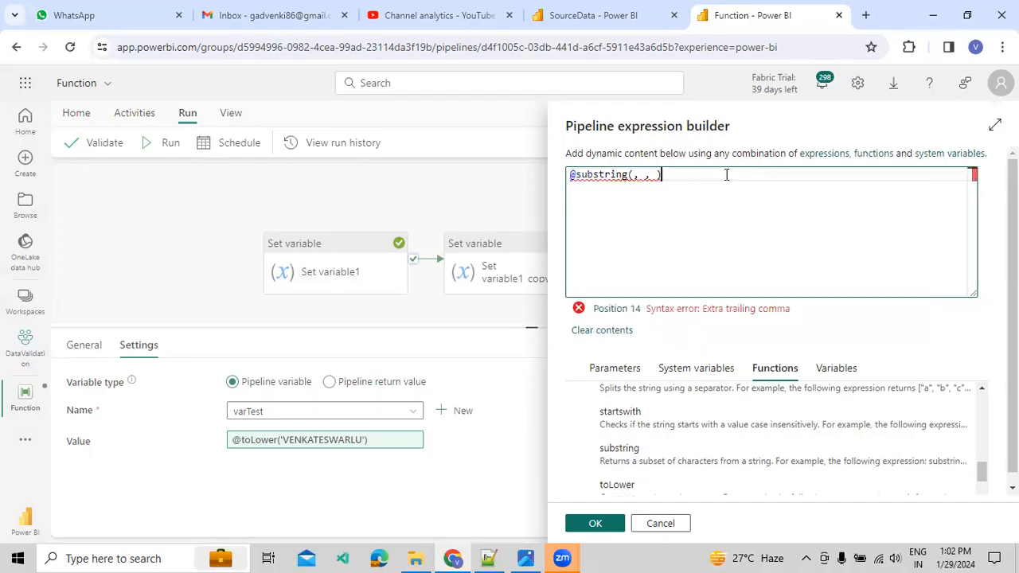
Step: Fill the substring arguments with the quoted person's name, start index 1 and length 6, and apply the expression
mouse_move(586, 173)
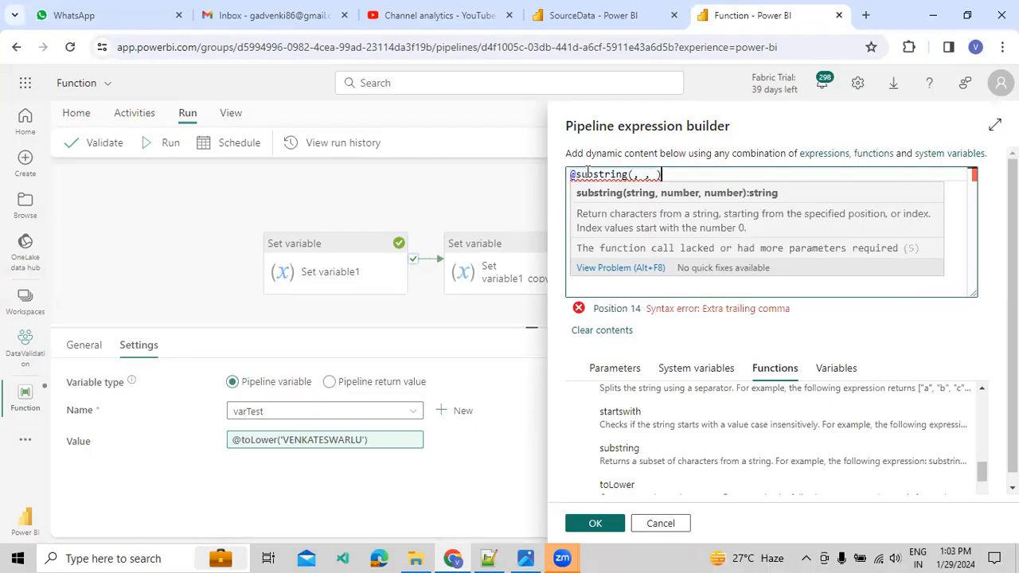
key("BackSpace")
key("BackSpace")
key("BackSpace")
key("BackSpace")
key("BackSpace")
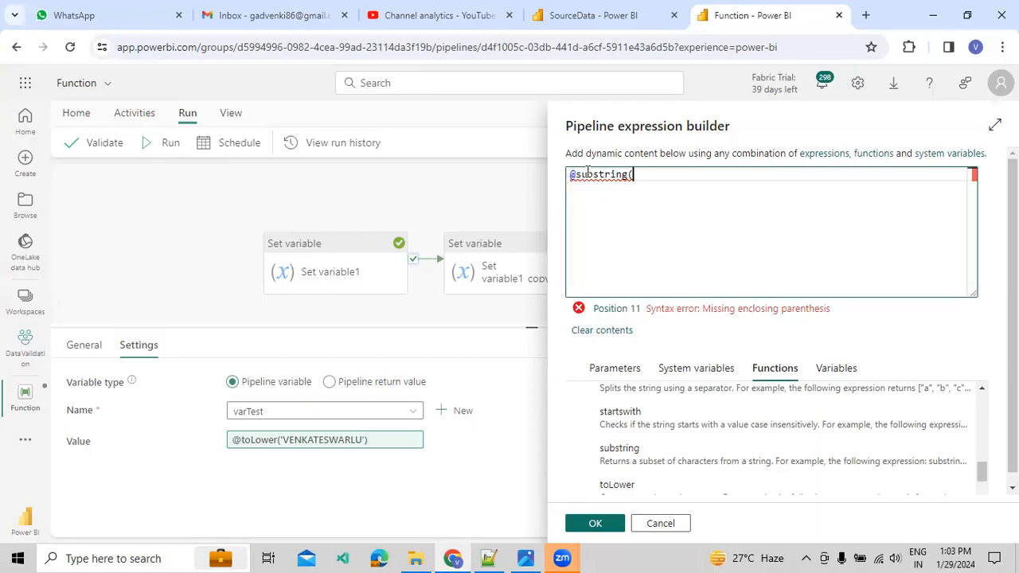
type("'Venkateswarlu',1,6)")
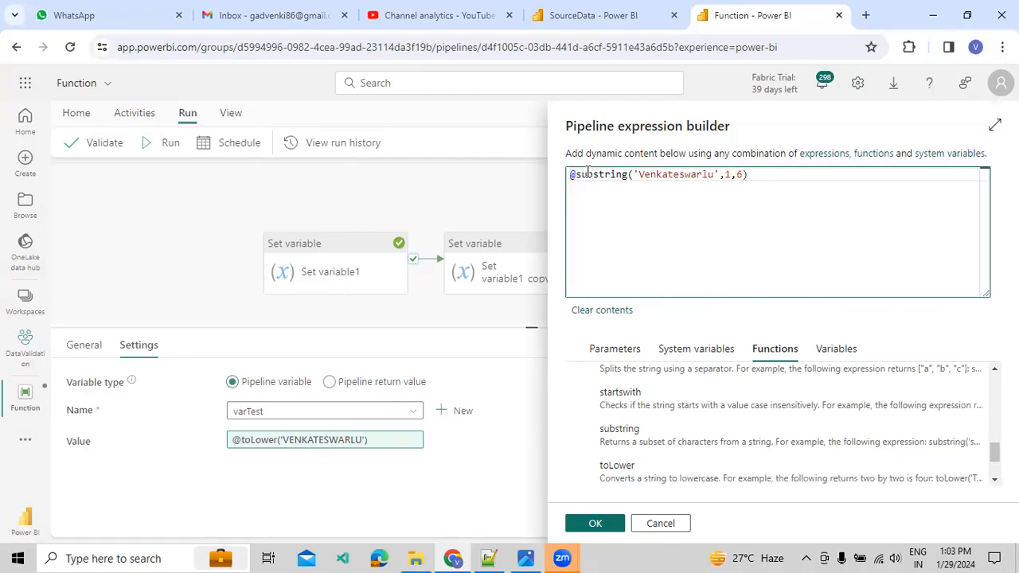
left_click_drag(639, 175, 667, 174)
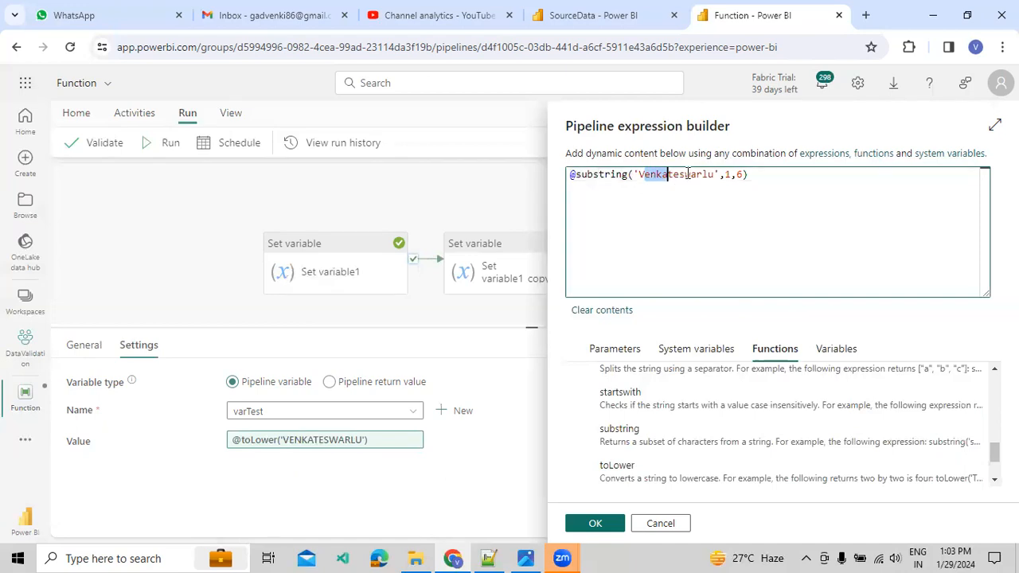
left_click(697, 203)
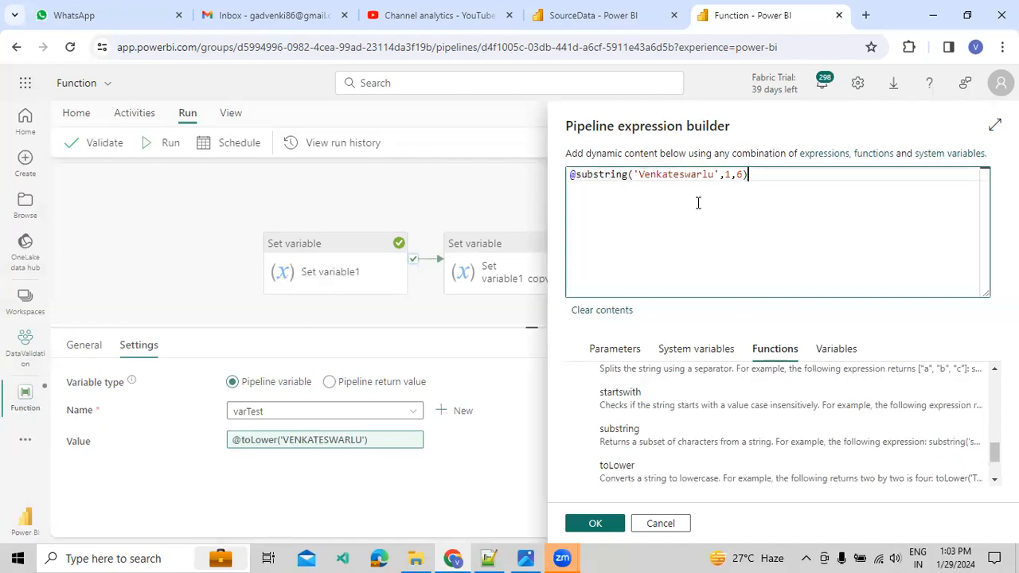
left_click(592, 524)
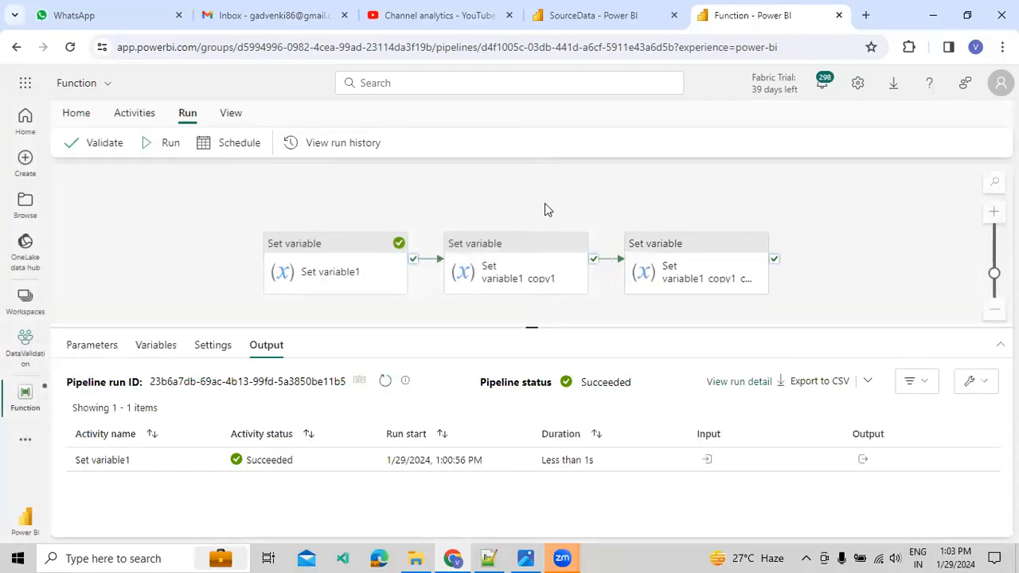
Step: Duplicate the substring Set variable activity, connect the original's success output to the copy, and select the copy
left_click_drag(474, 200, 322, 187)
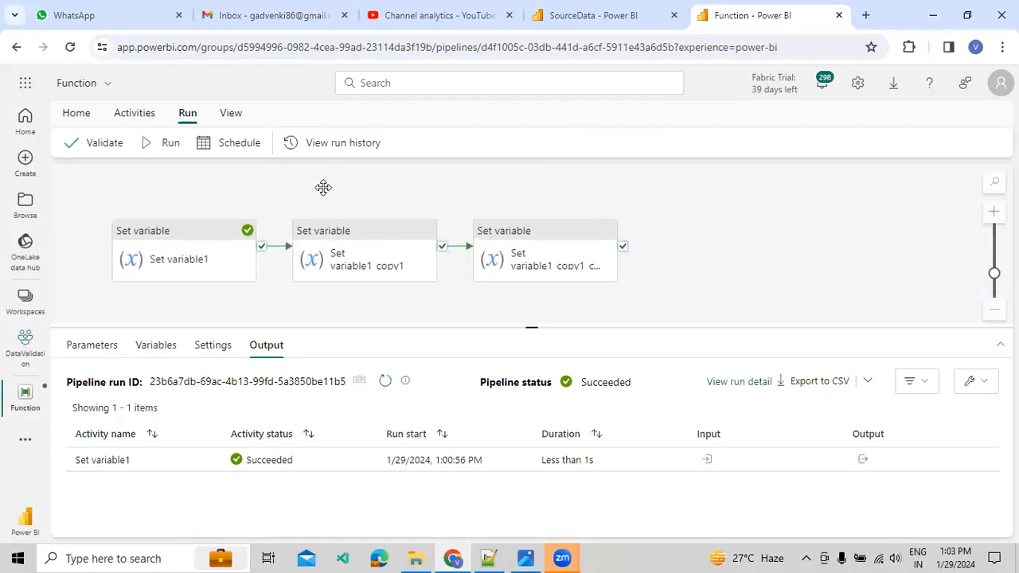
left_click(495, 235)
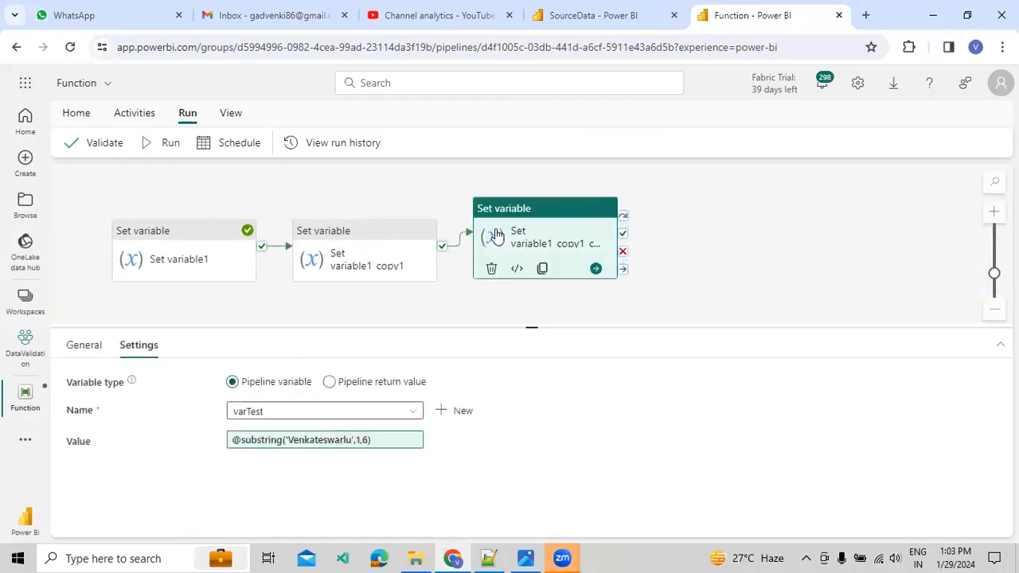
left_click(542, 268)
mouse_move(625, 252)
left_mouse_down()
mouse_move(673, 264)
mouse_move(698, 253)
left_mouse_up()
left_click(699, 254)
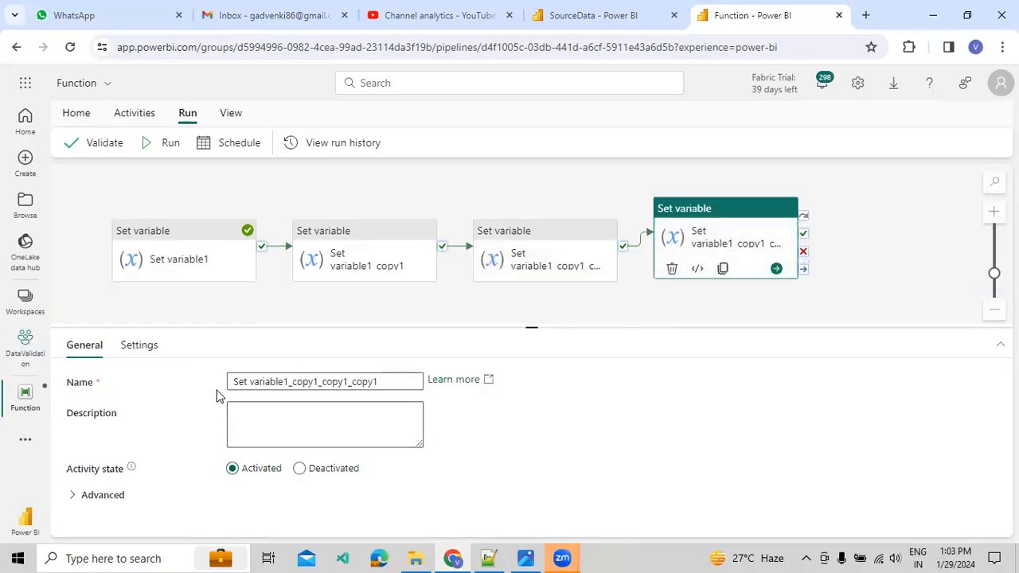
Step: Open the fourth activity's value expression, browse the string functions, and clear the existing substring expression
left_click(141, 347)
left_click(285, 439)
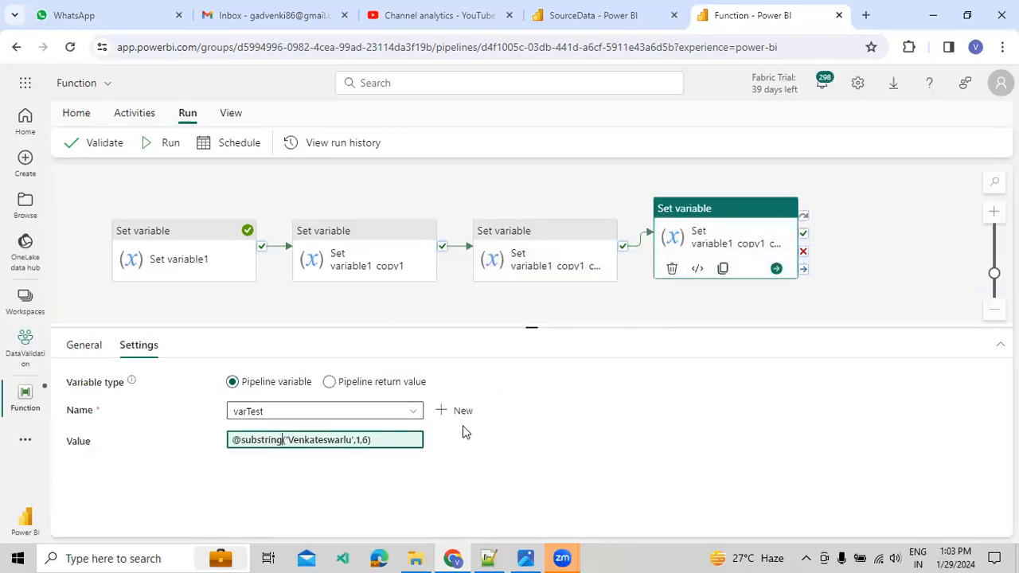
left_click(770, 348)
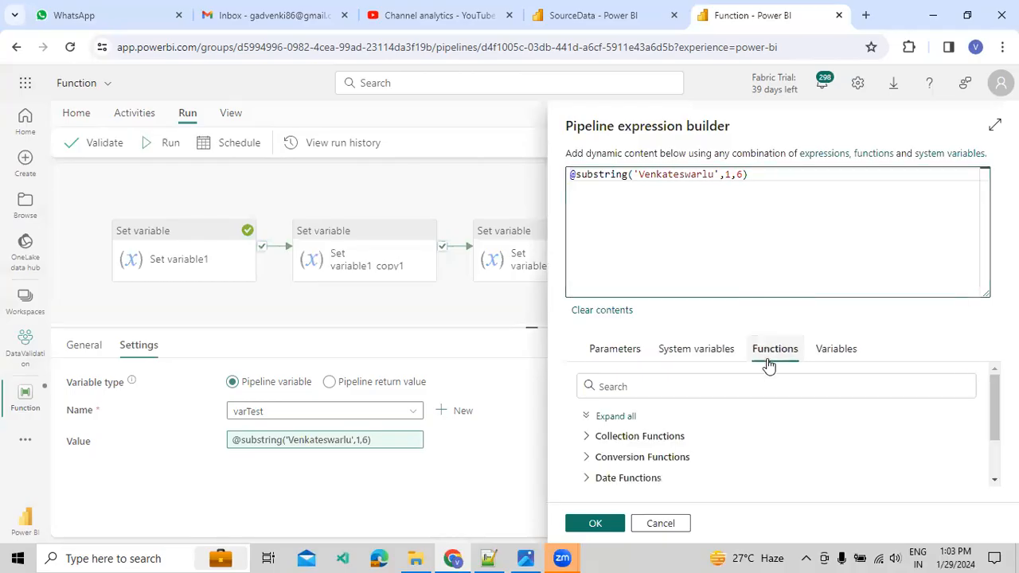
scroll(636, 445, "down", 1)
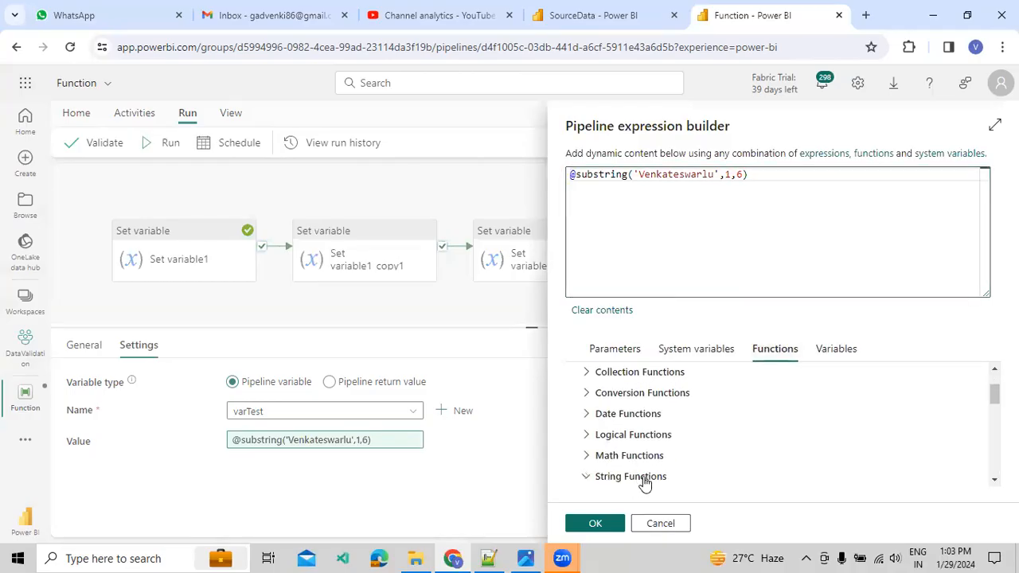
left_click(636, 477)
scroll(653, 474, "down", 5)
scroll(660, 470, "up", 2)
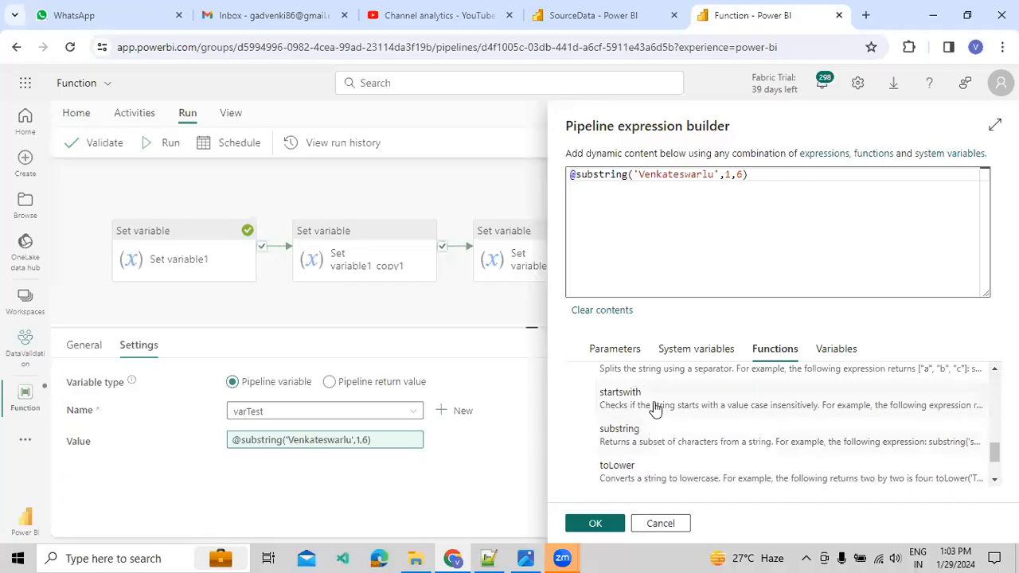
scroll(649, 430, "up", 1)
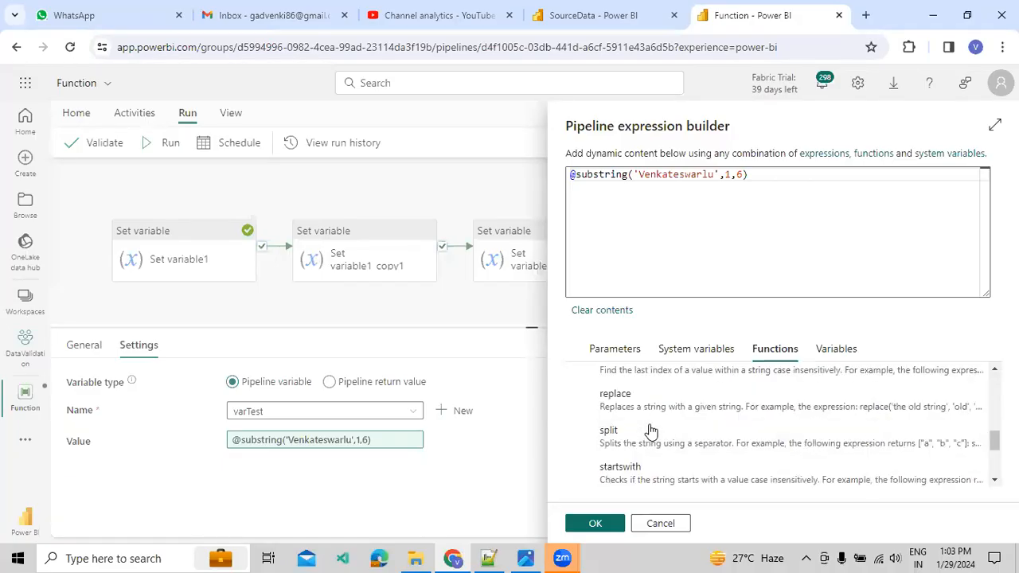
left_click_drag(771, 191, 560, 184)
type("@")
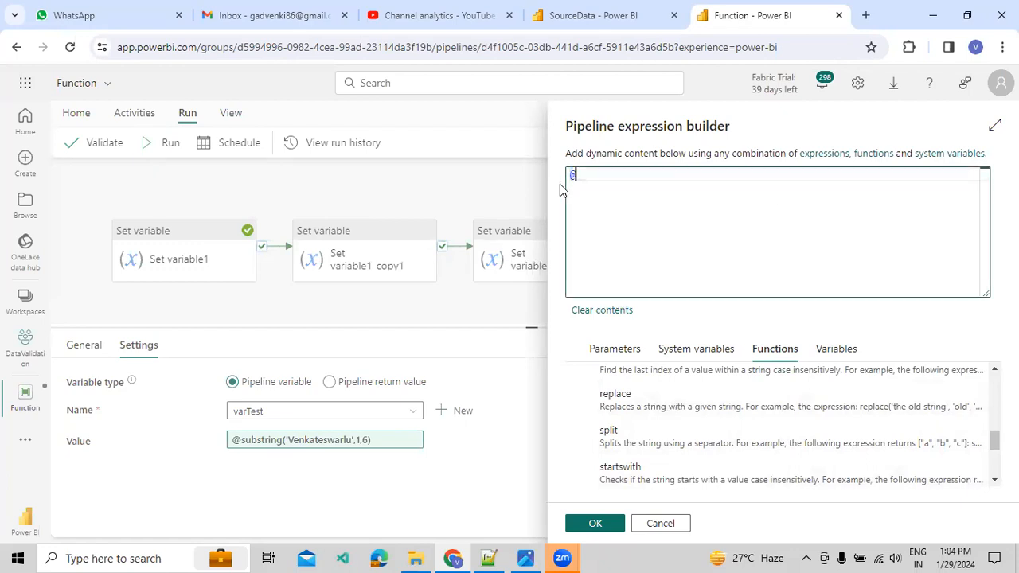
type("startsw")
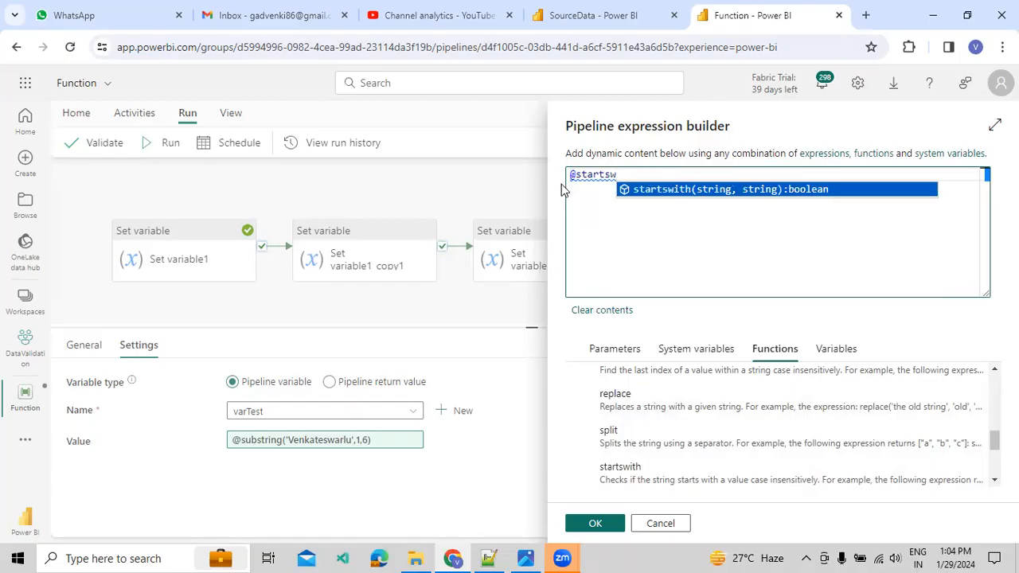
key("BackSpace")
key("BackSpace")
key("BackSpace")
key("BackSpace")
key("BackSpace")
key("BackSpace")
key("BackSpace")
key("BackSpace")
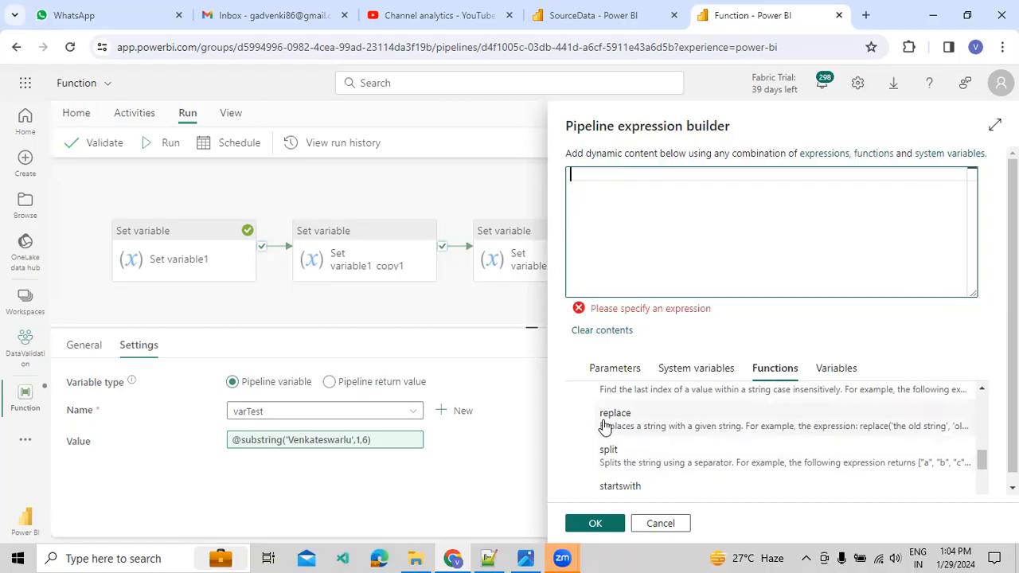
Step: Insert the replace function in the fourth activity's expression with 'Microsof Fabric' as the source string
type("@repl")
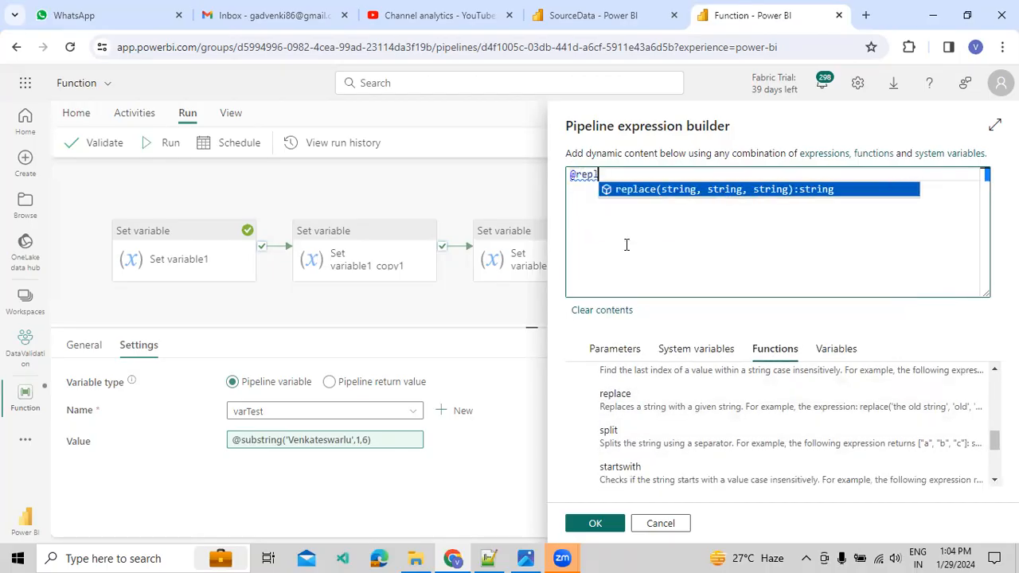
key("Return")
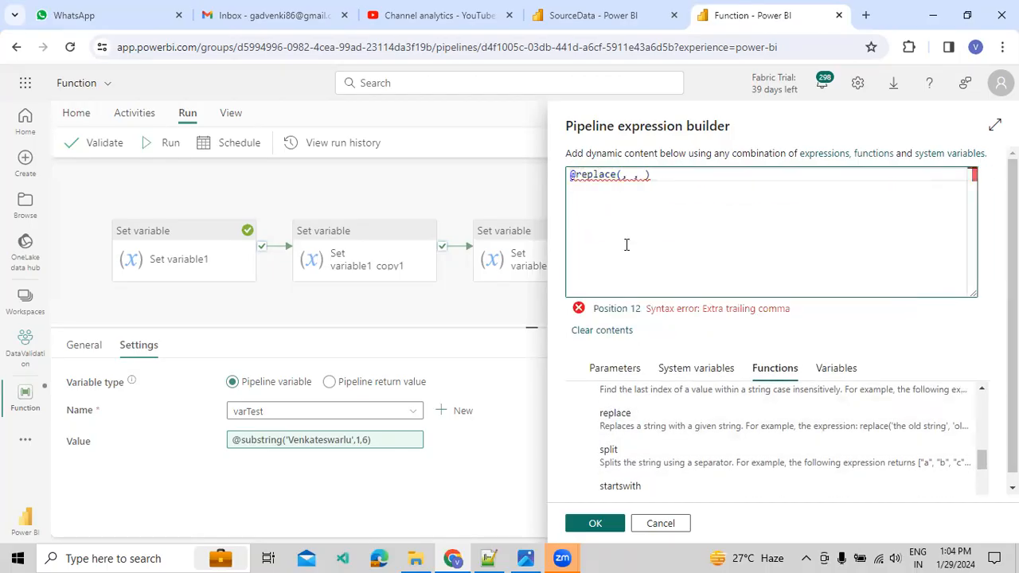
mouse_move(601, 175)
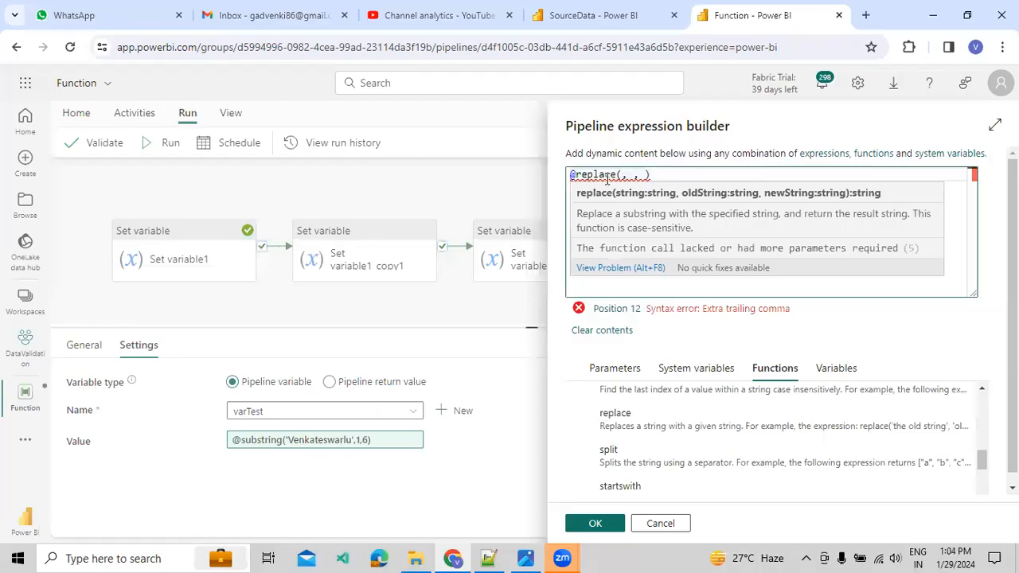
left_click(621, 174)
type("'")
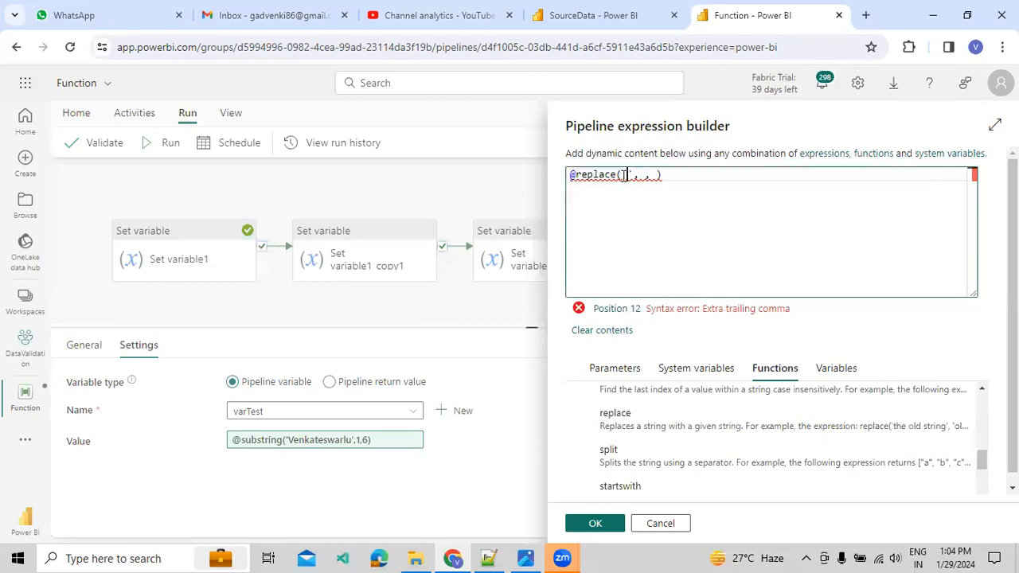
type("Microsof Fabric")
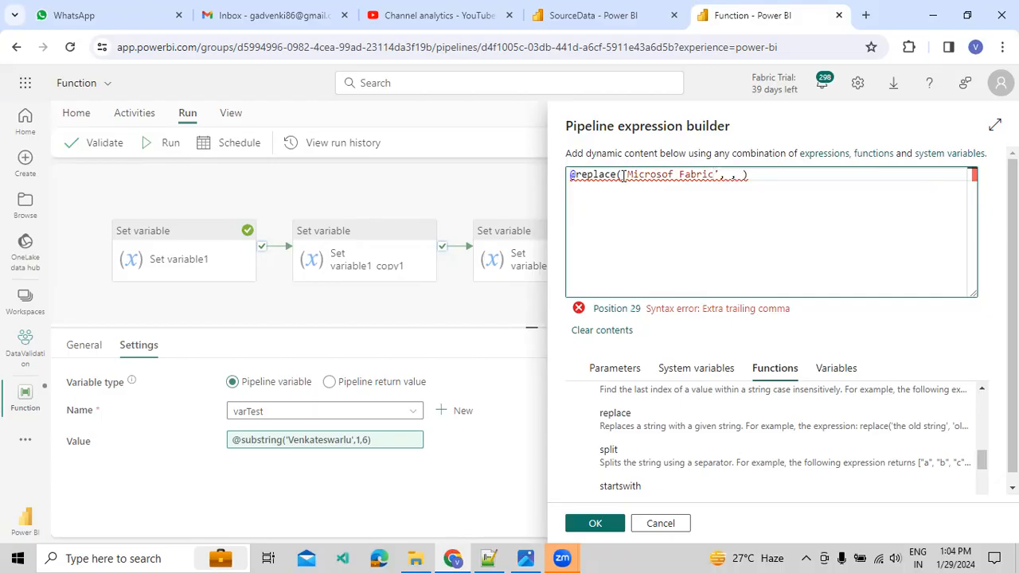
Step: Set the replace function's old string to 'Fabric' and its new string to 'Data Pipelines'
key("Right")
type("'")
key("Right")
key("Right")
key("Right")
type("'")
key("Left")
key("Left")
key("Left")
type("Fabr")
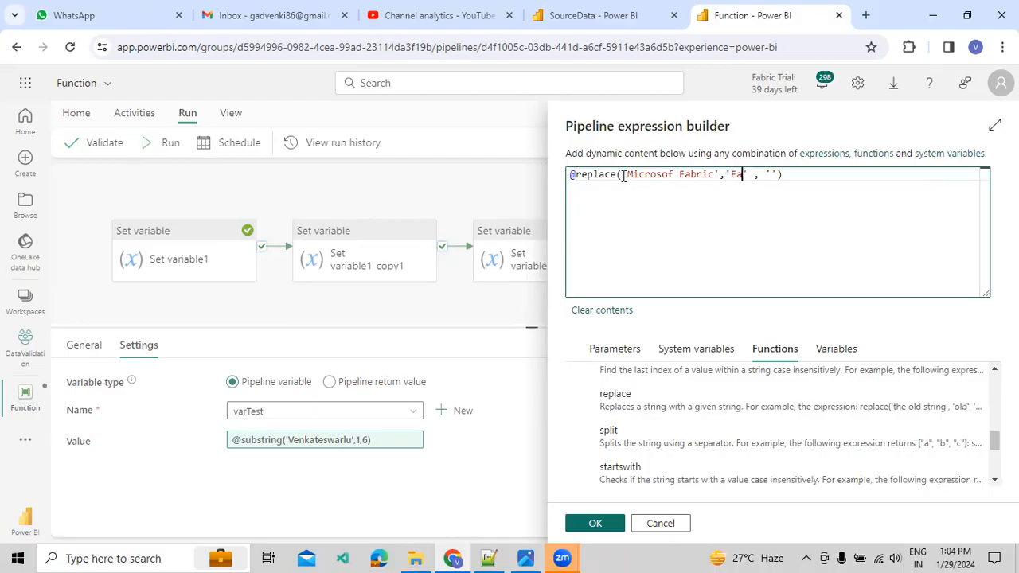
type("ic")
key("Right")
key("Right")
type("Data Pipelines")
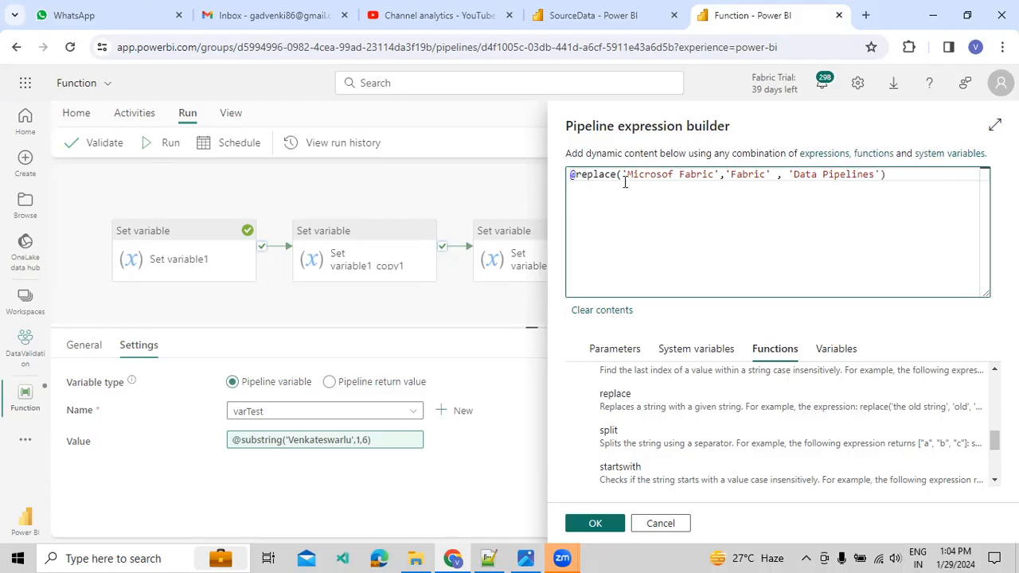
left_click_drag(643, 180, 693, 173)
left_click(742, 173)
left_click_drag(794, 175, 879, 174)
left_click_drag(643, 174, 695, 175)
double_click(693, 174)
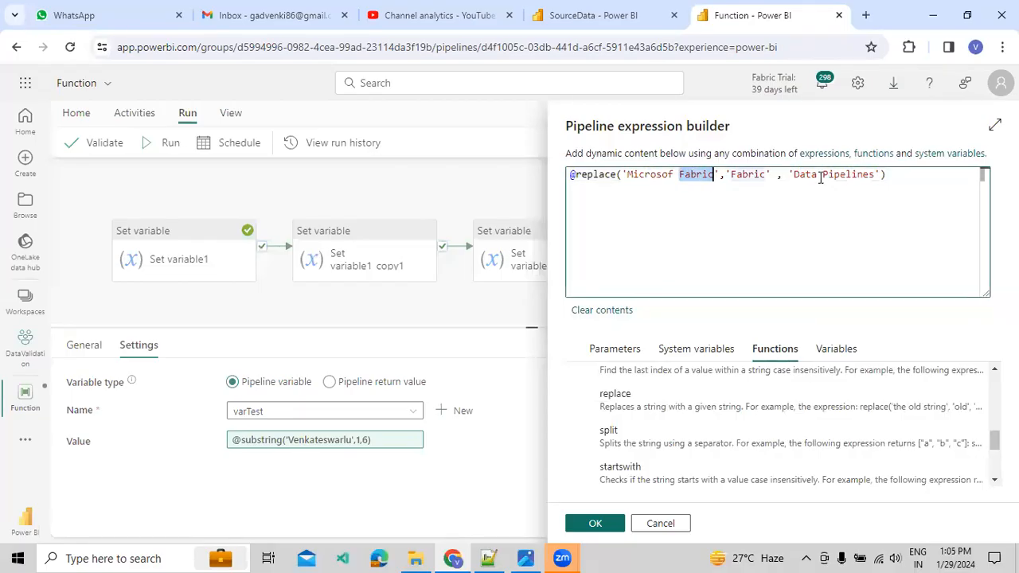
Step: Confirm the replace expression for the fourth Set variable activity, and save and run the pipeline
left_click(850, 201)
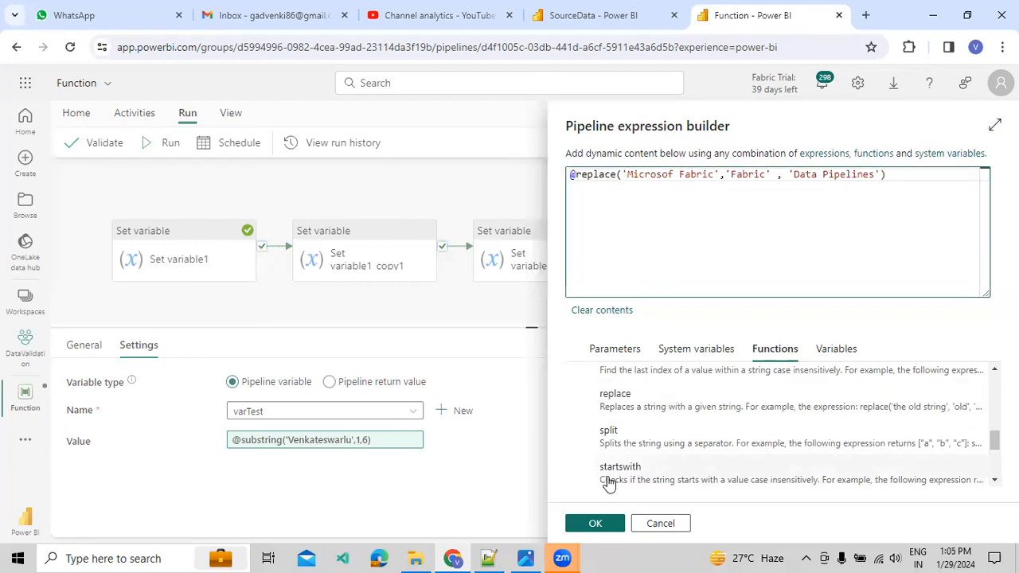
left_click(596, 525)
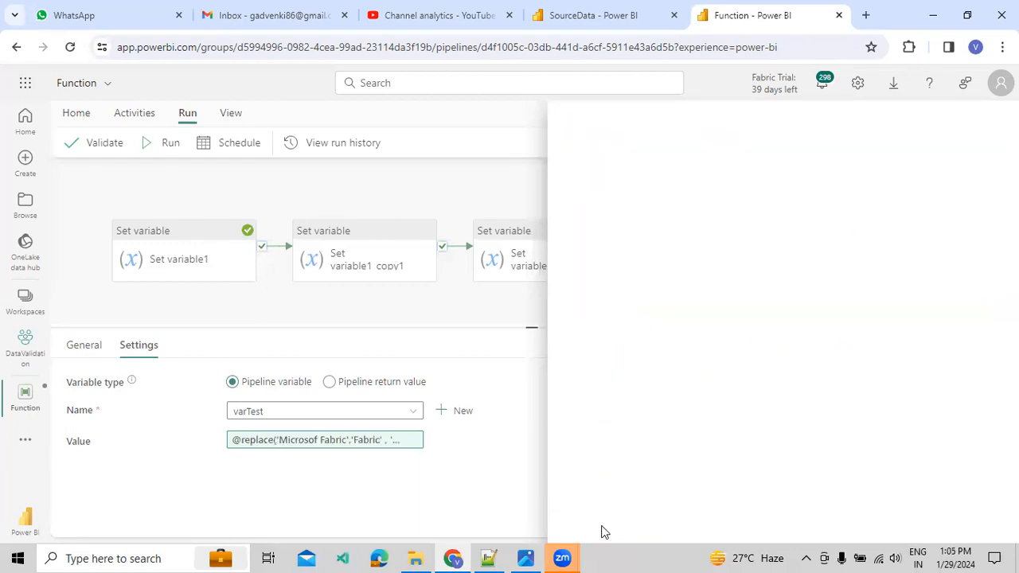
left_click(295, 193)
left_click(164, 142)
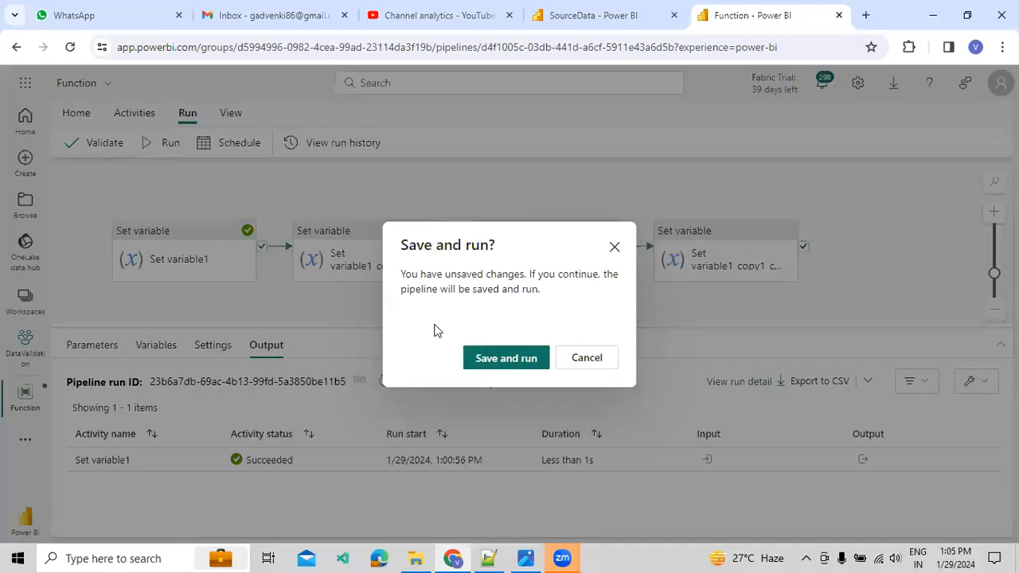
left_click(494, 359)
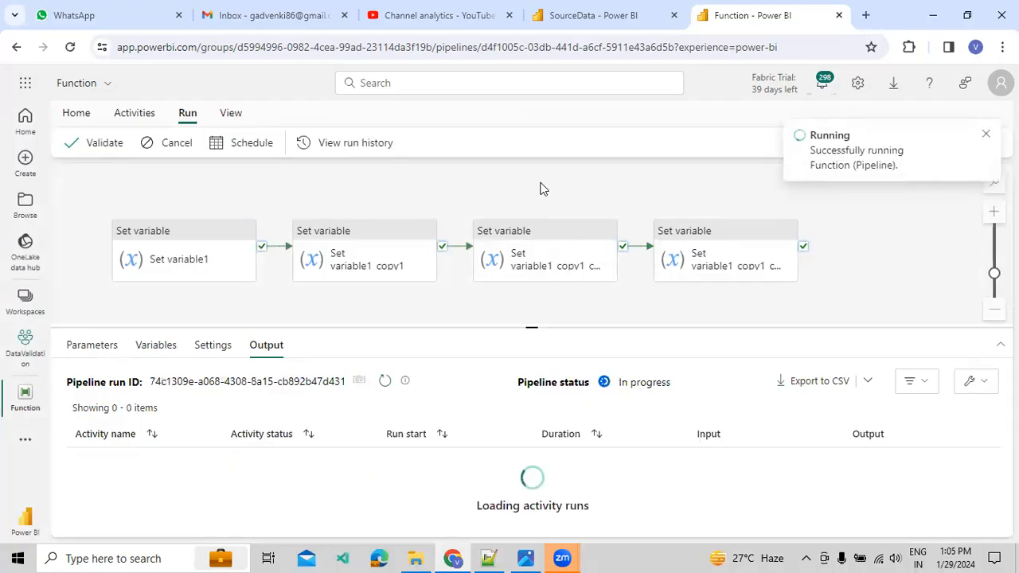
Step: Enlarge the run results pane and examine the output value of the Set variable1 activity
left_click_drag(532, 328, 528, 268)
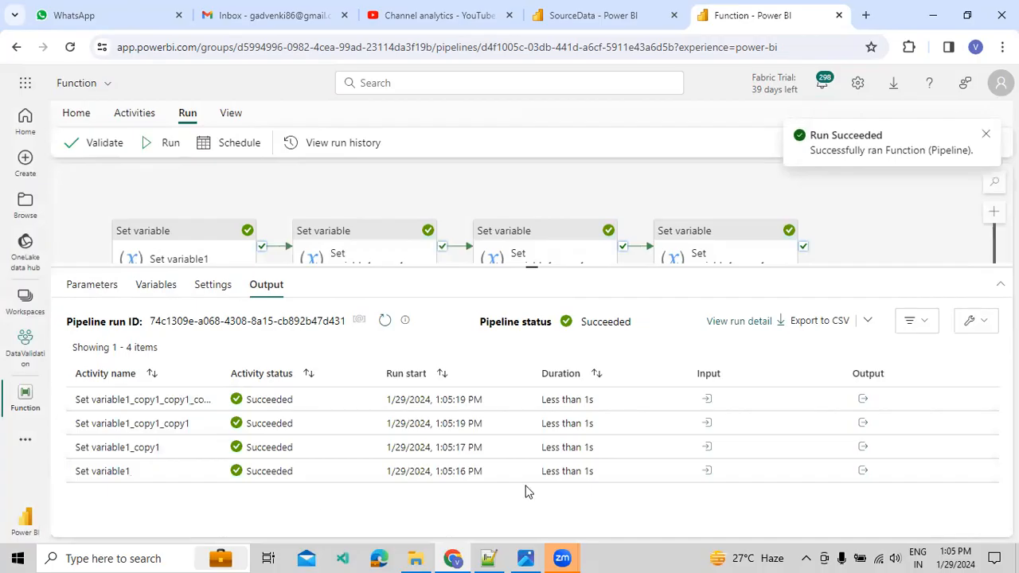
left_click(864, 471)
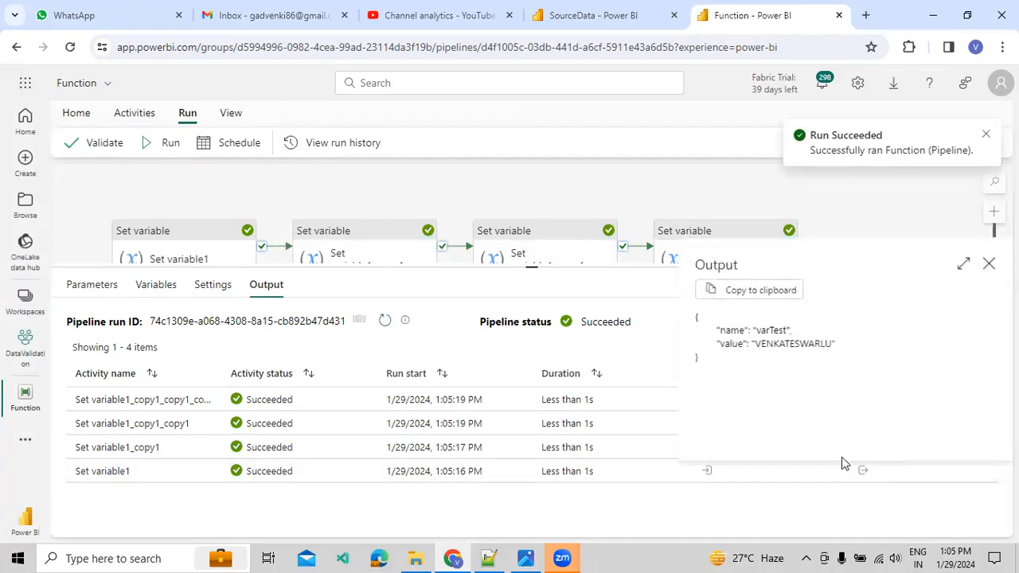
left_click_drag(754, 343, 809, 344)
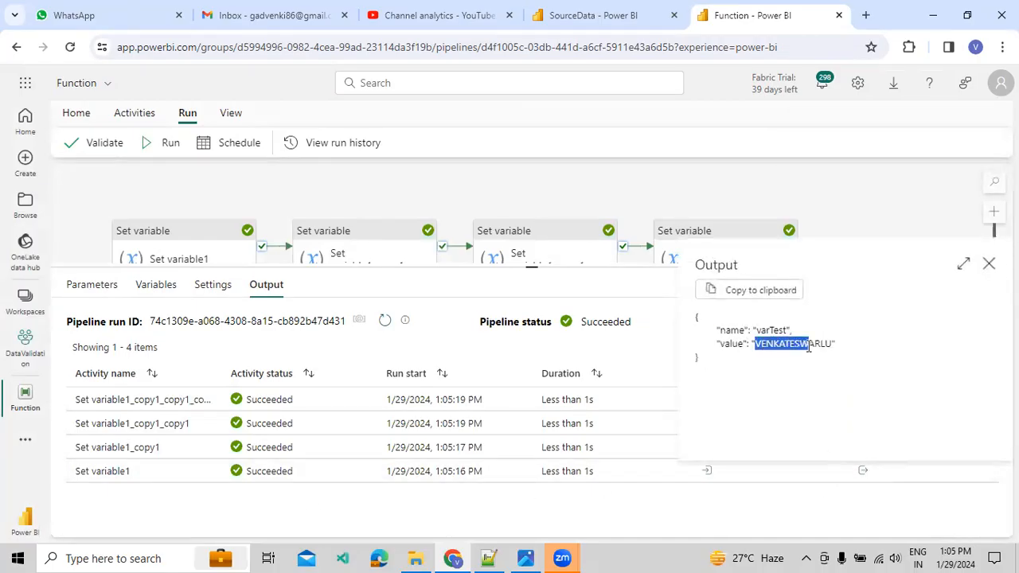
double_click(764, 344)
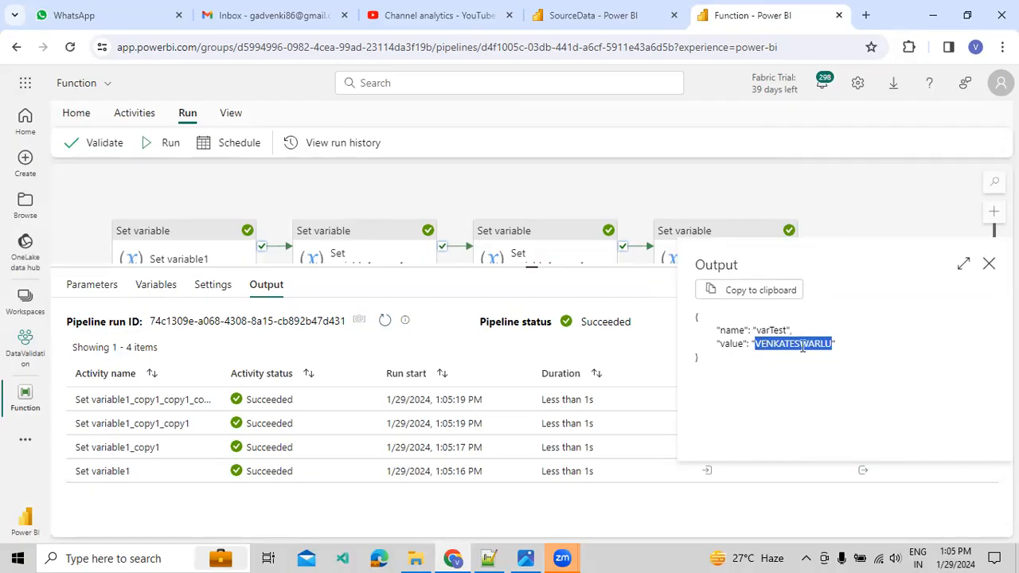
left_click(989, 263)
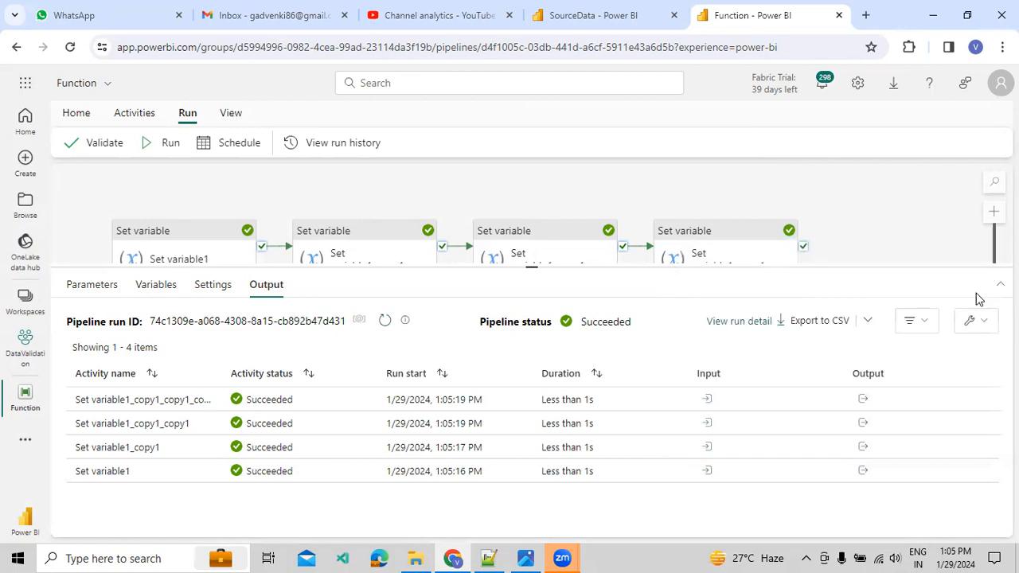
Step: Examine the output values of the second and third activities, which use toLower and substring
left_click(863, 446)
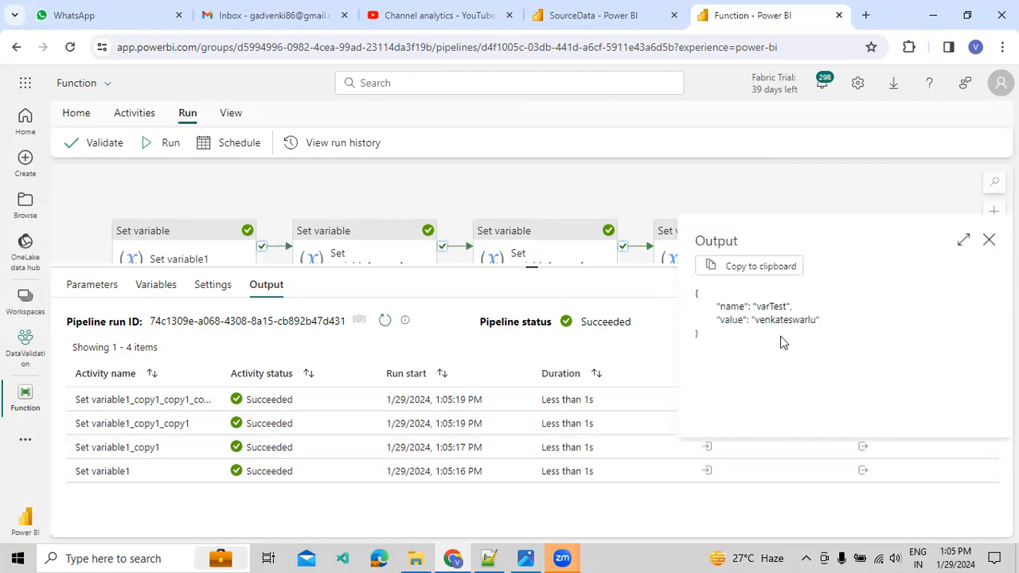
left_click_drag(757, 320, 811, 320)
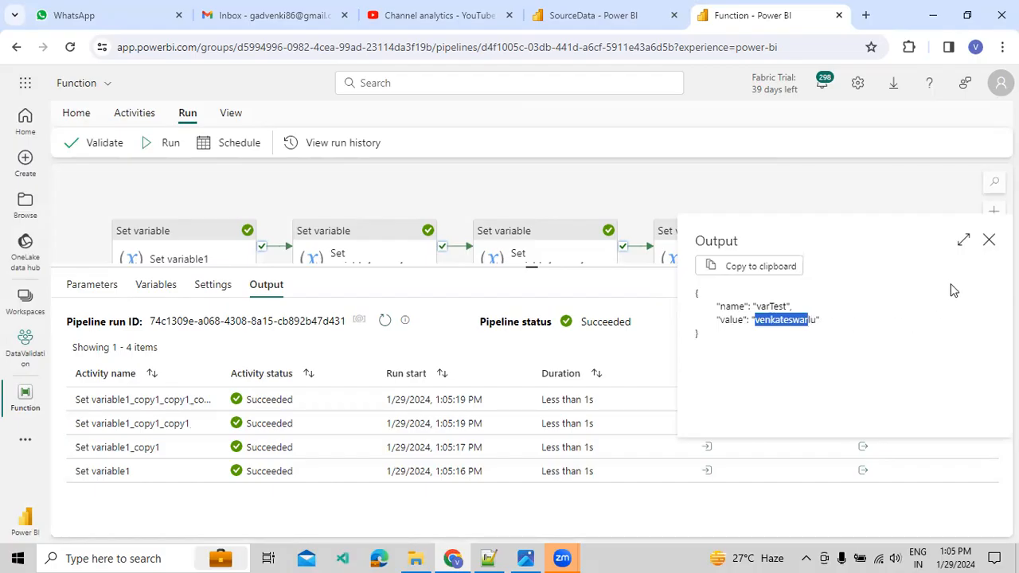
left_click(988, 240)
left_click(864, 422)
left_click_drag(754, 296, 791, 301)
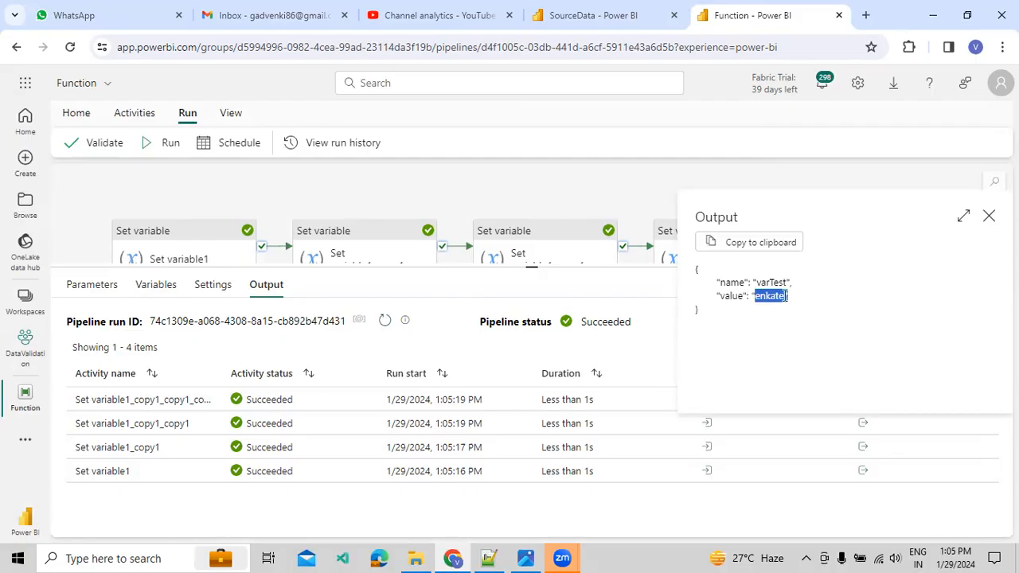
left_click(988, 217)
Step: Examine the output value of the fourth activity, which uses the replace function
left_click(863, 399)
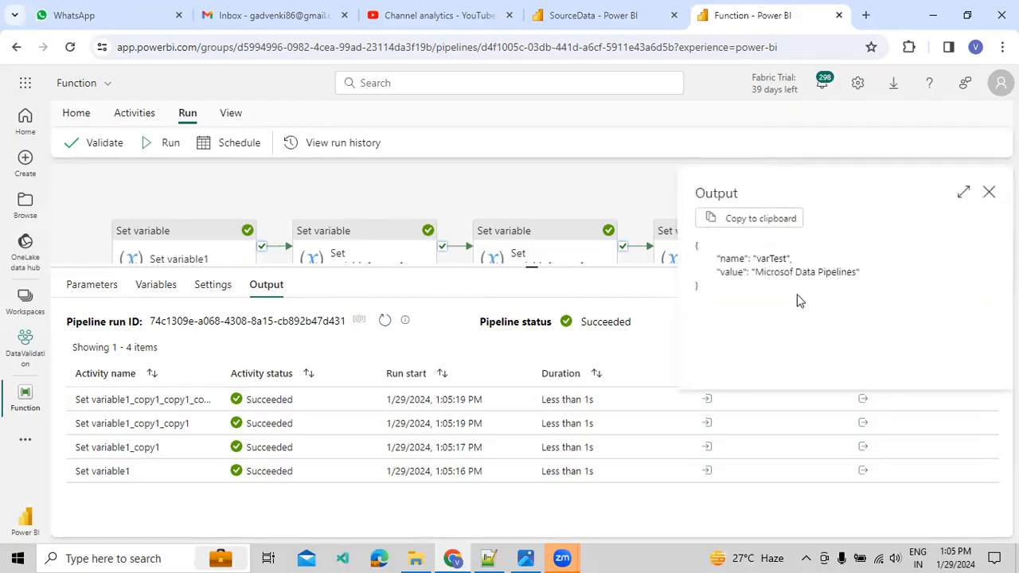
left_click_drag(754, 272, 832, 273)
left_click(845, 285)
left_click(989, 192)
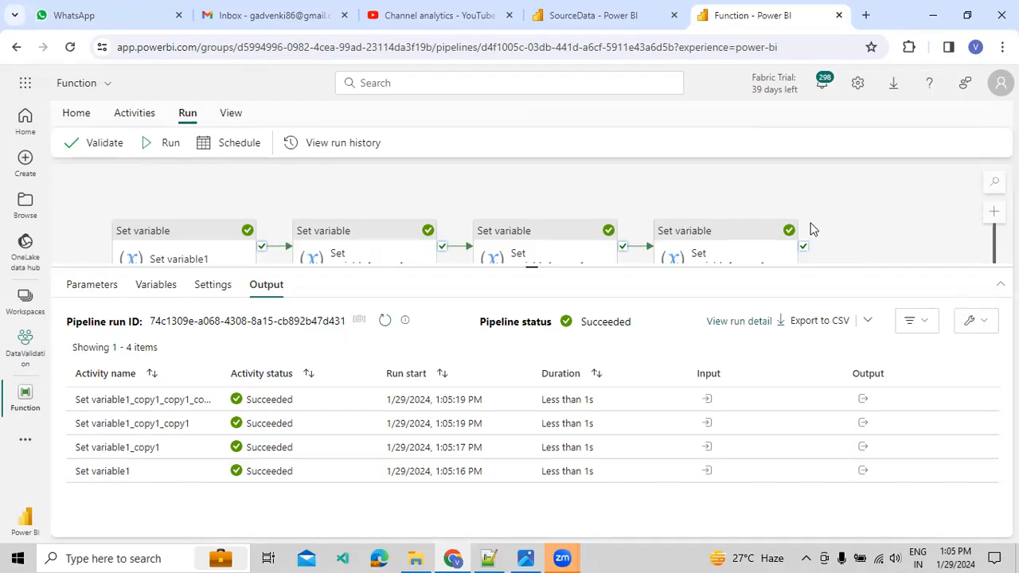
Step: Delete the fourth, third and second Set variable activities, keeping only Set variable1
left_click(763, 239)
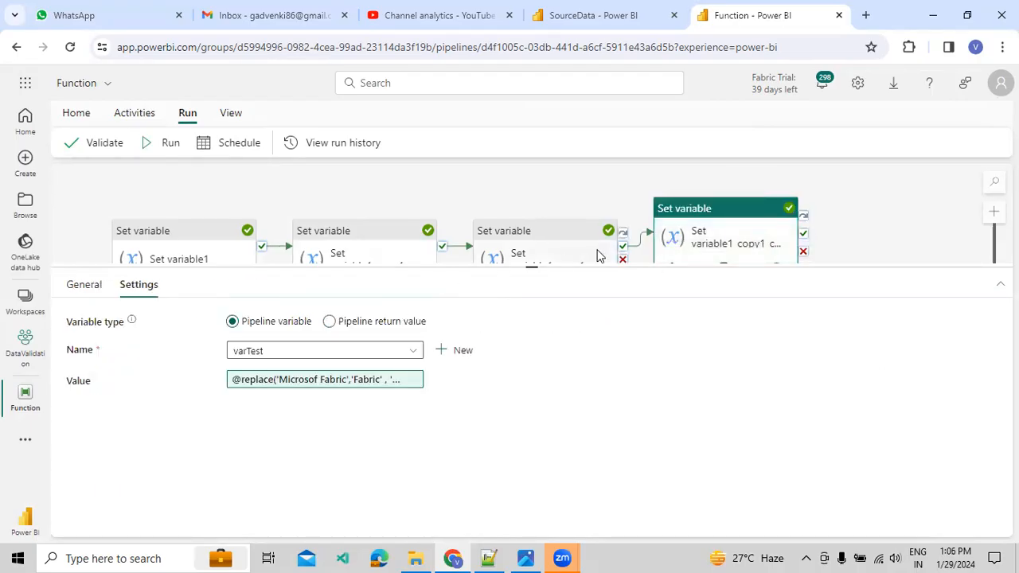
key("Delete")
left_click(550, 243)
key("Delete")
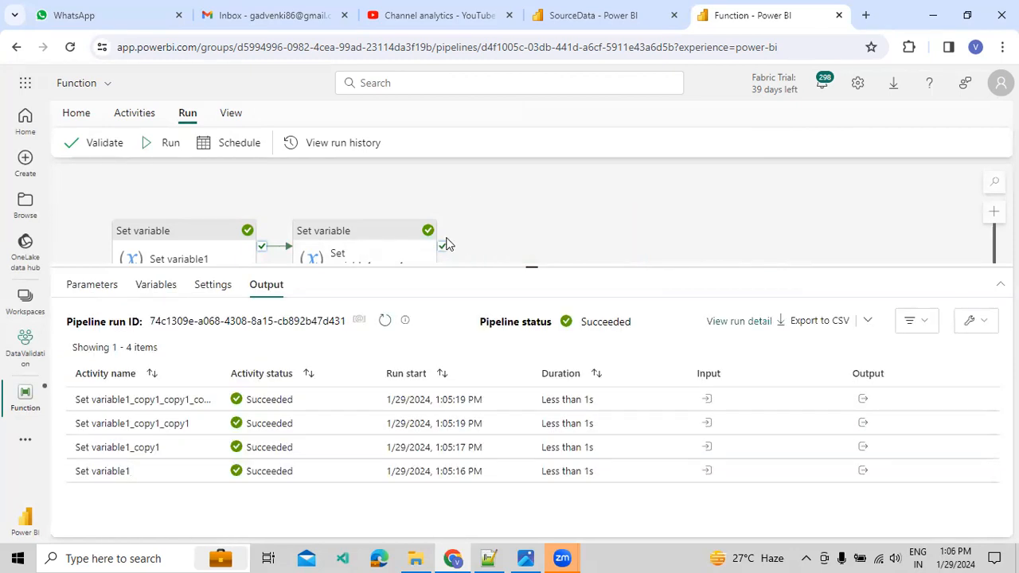
left_click(394, 238)
key("Delete")
Step: Open the value expression of Set variable1 and look through the available string functions
left_click(182, 243)
left_click(310, 380)
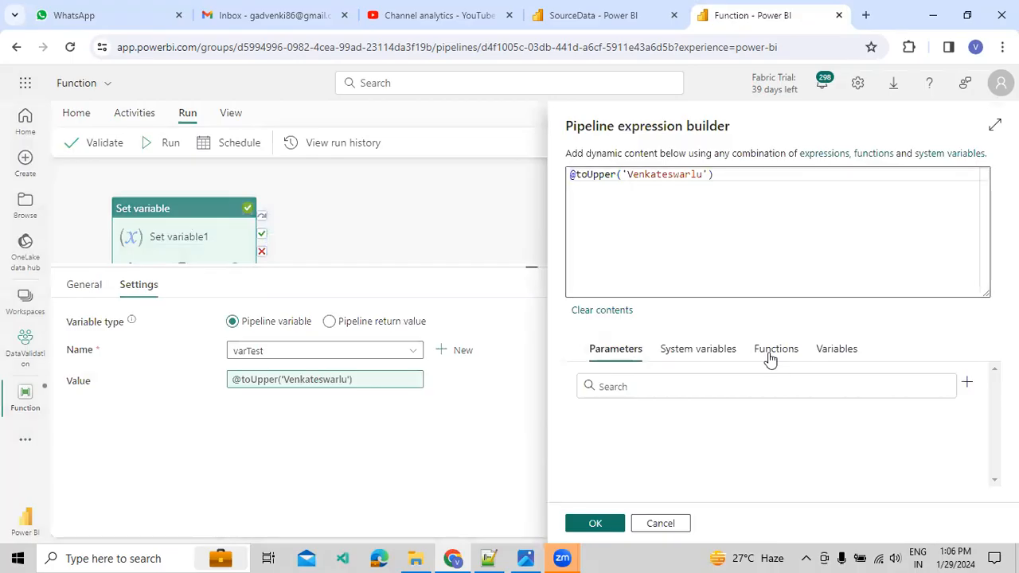
left_click(788, 349)
scroll(748, 416, "down", 2)
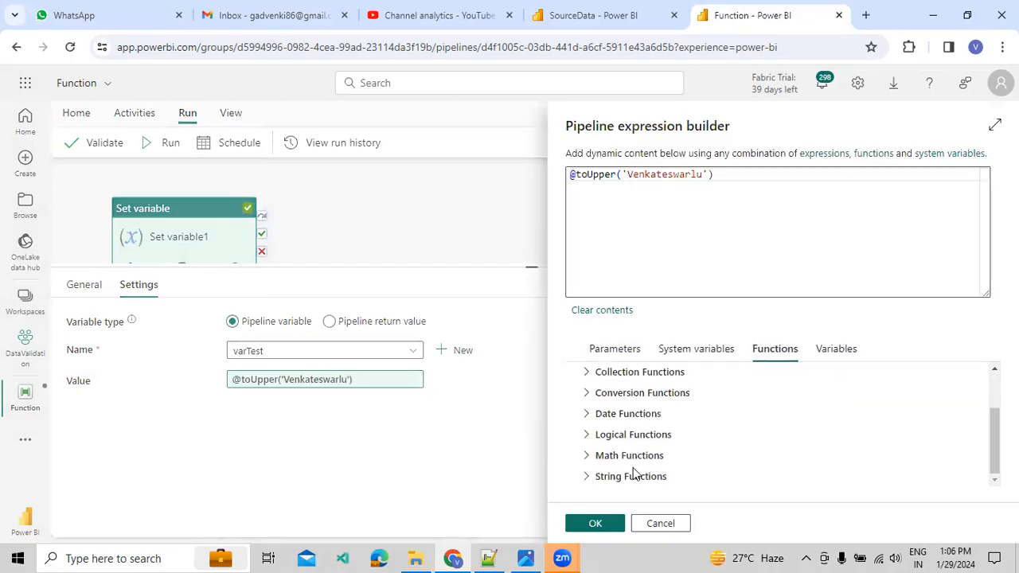
left_click(665, 472)
scroll(667, 469, "down", 5)
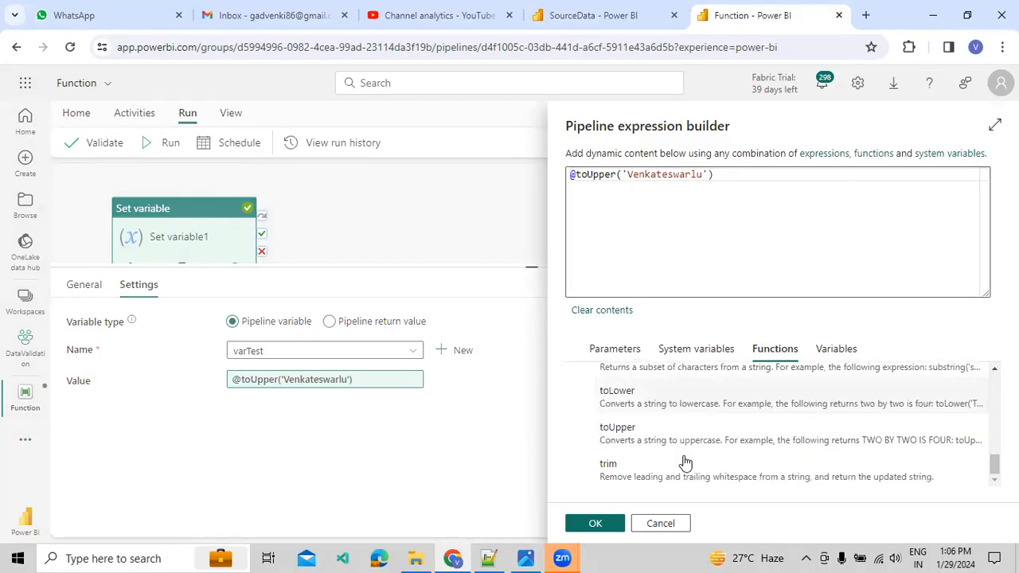
scroll(663, 463, "up", 1)
scroll(651, 444, "up", 6)
scroll(651, 444, "up", 3)
scroll(649, 438, "down", 3)
scroll(647, 422, "up", 2)
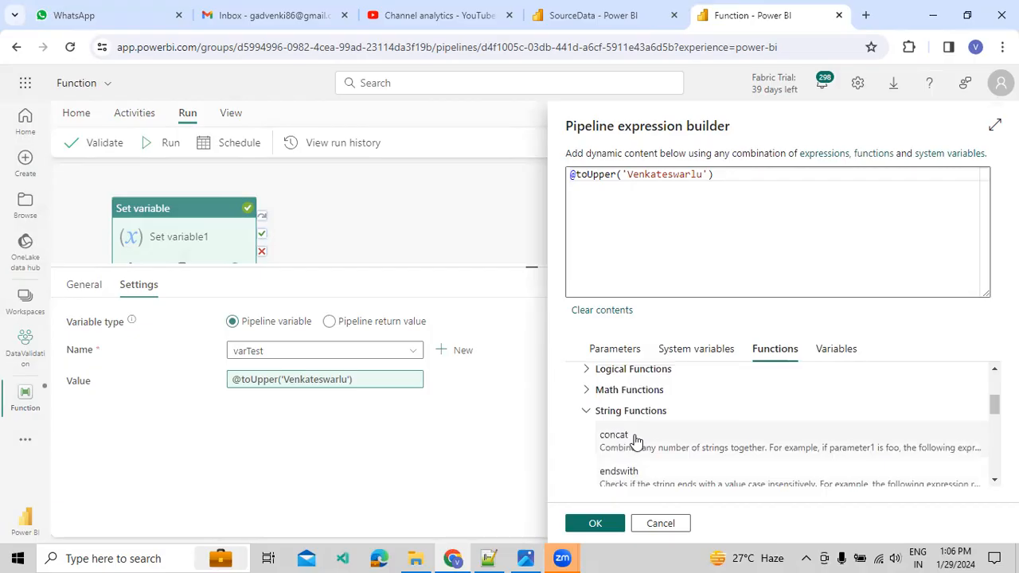
left_click(714, 176)
left_click(602, 310)
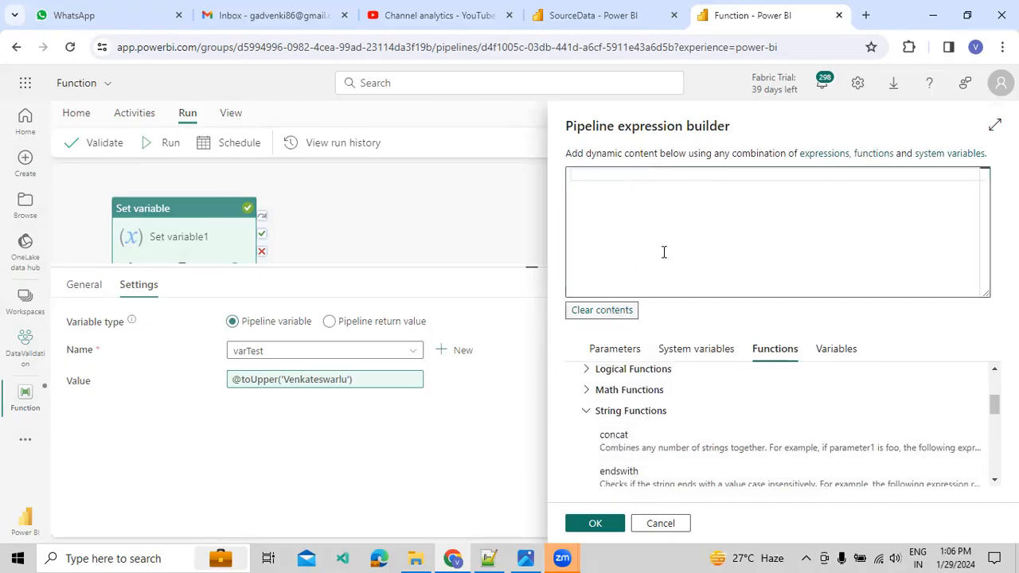
type("@concat()")
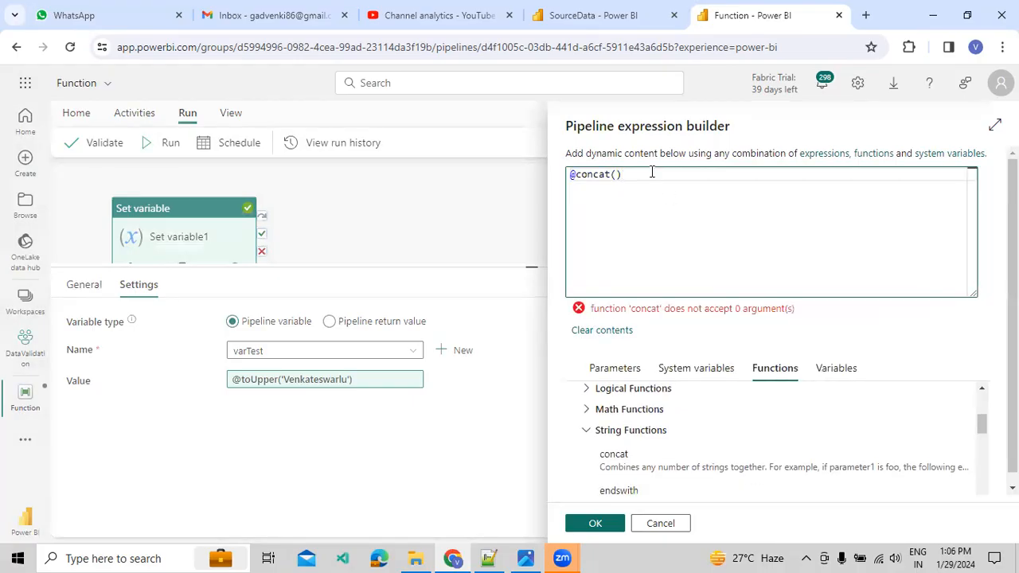
mouse_move(596, 170)
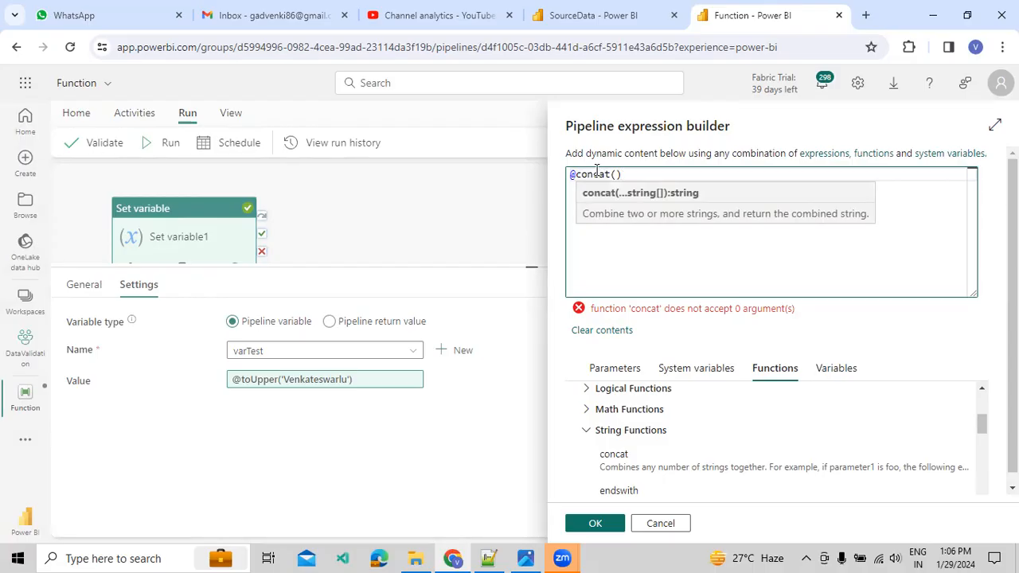
Step: Fill the concat function with the strings 'Microsoft', ' ' and ' Data Pipelines', and confirm the expression
type("'")
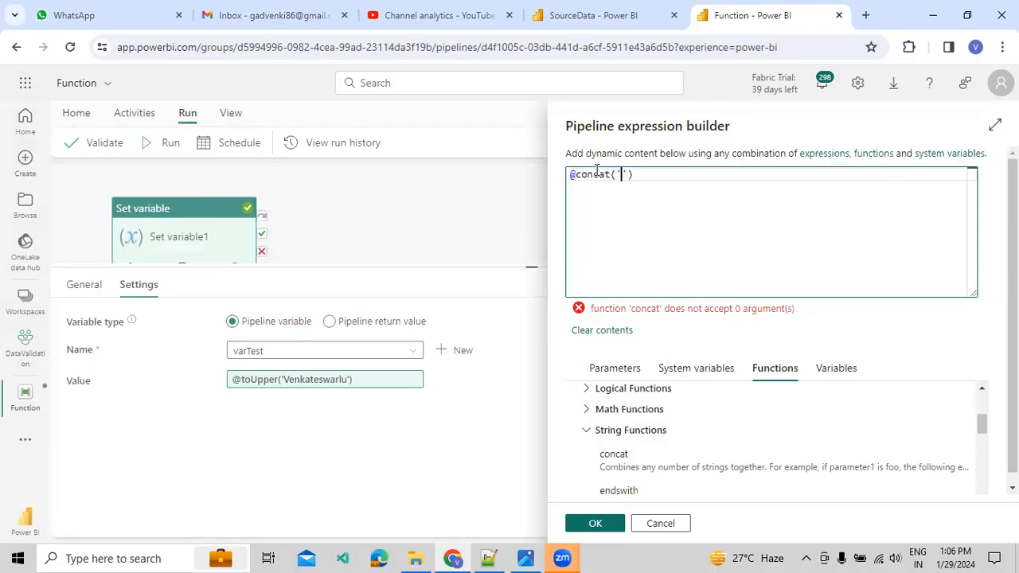
type("Mic")
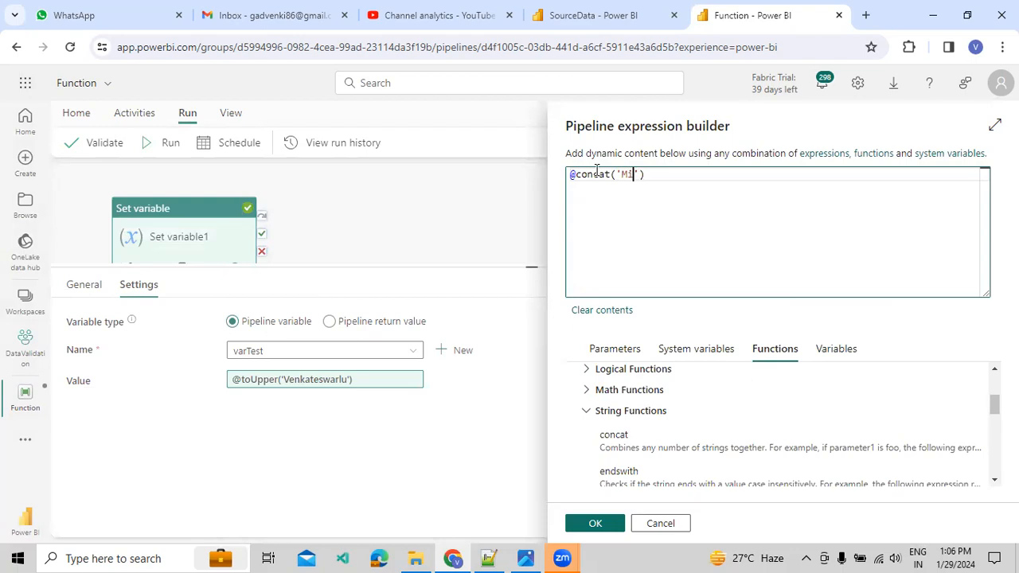
type("rosoft',' ")
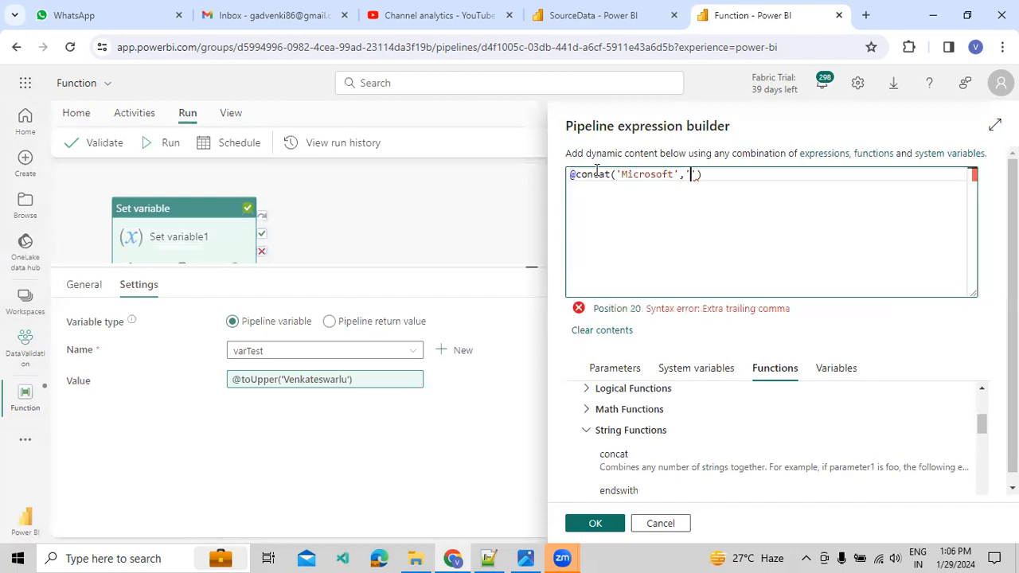
type("',' ")
type("Data Pip")
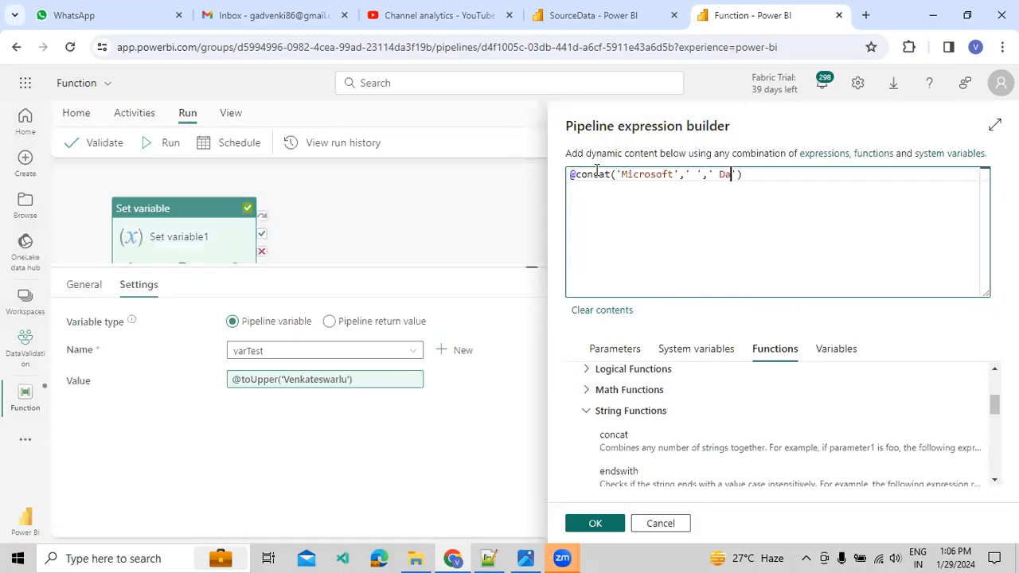
type("elines")
left_click(592, 529)
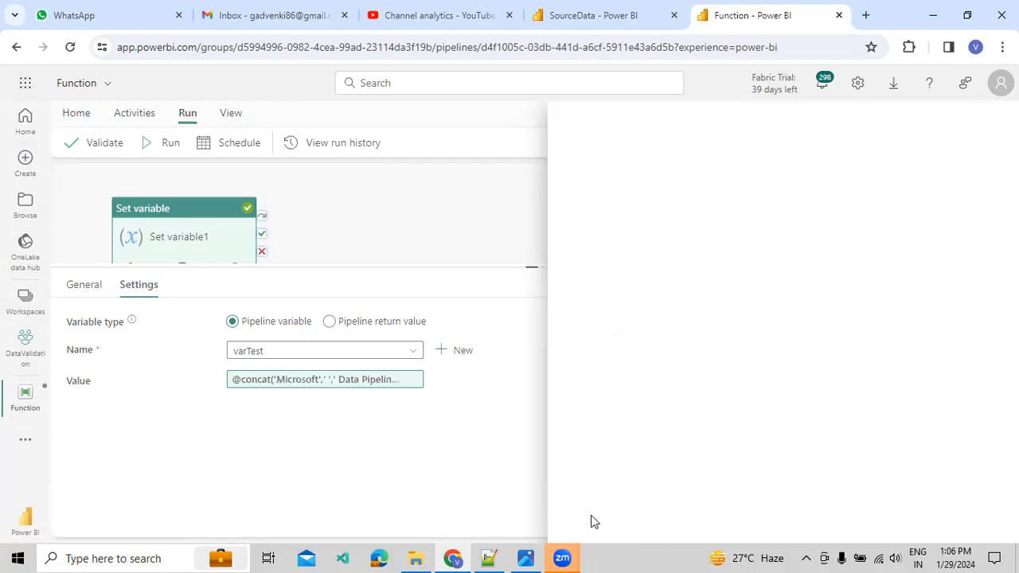
Step: Save and run the pipeline with the concat expression in Set variable1
left_click(426, 239)
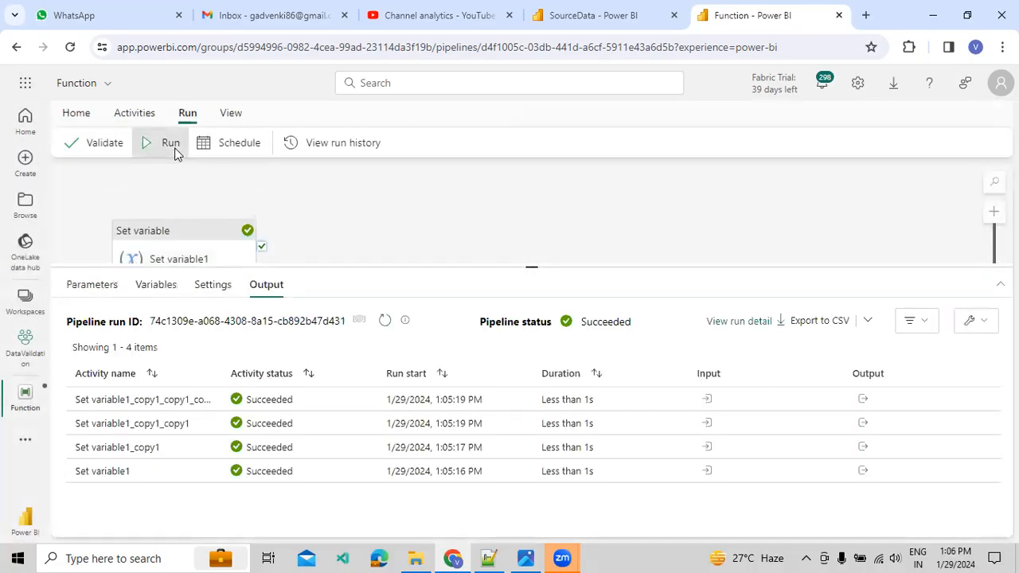
left_click(174, 147)
left_click(512, 357)
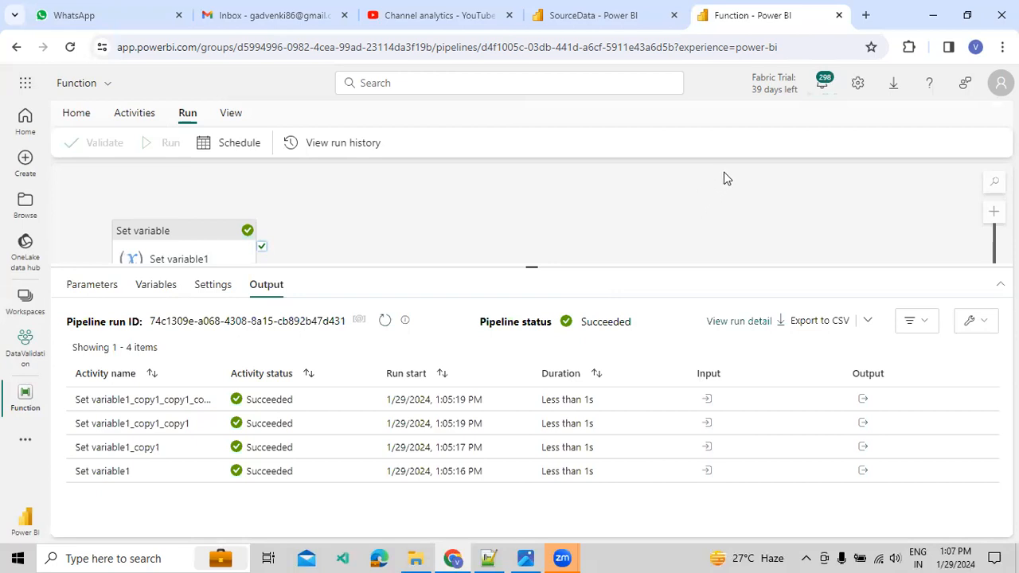
Step: Reload the pipeline page, enlarge the lower pane, and open the settings of Set variable1
left_click(70, 47)
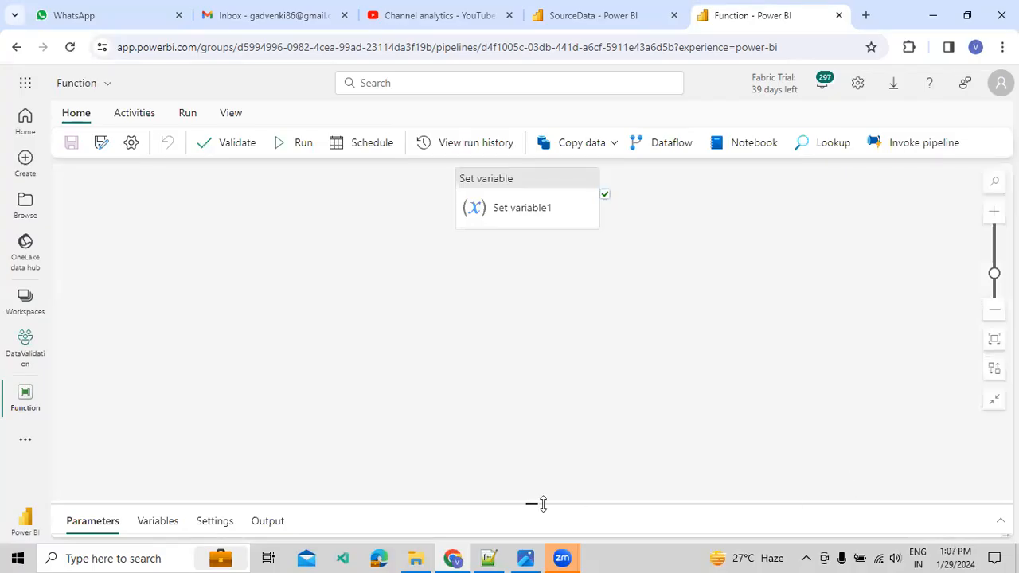
left_click_drag(539, 503, 566, 314)
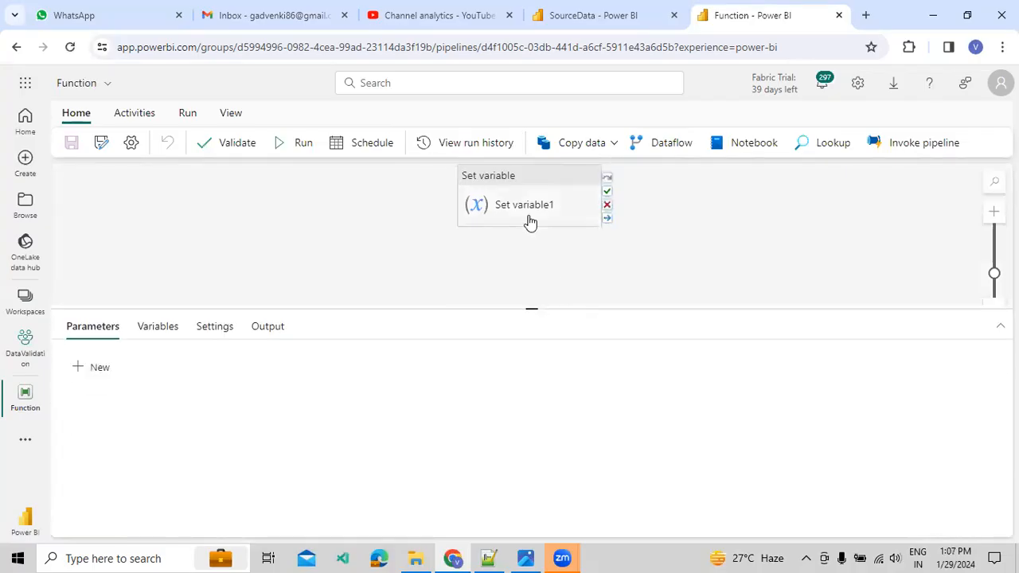
left_click(530, 216)
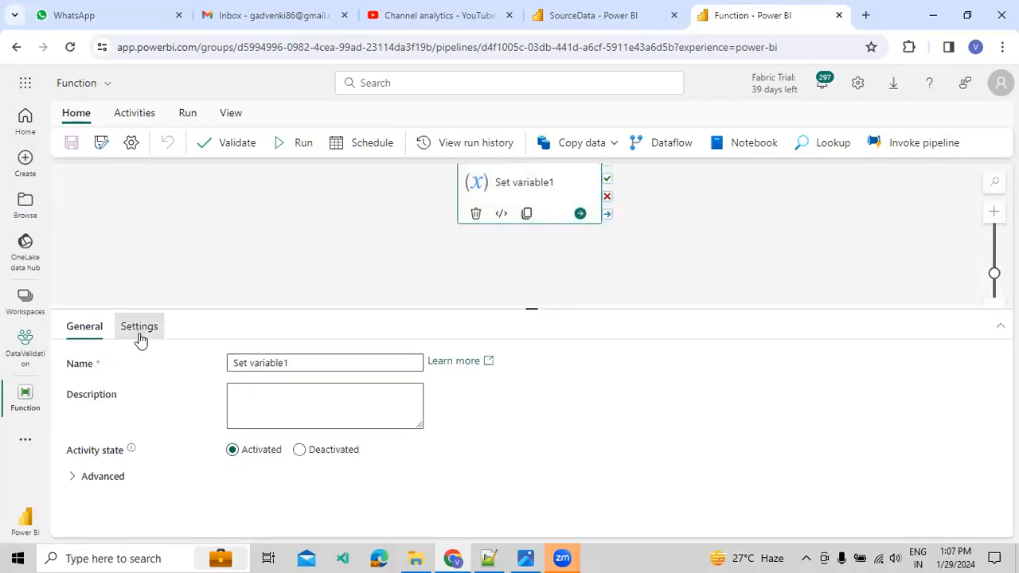
left_click(138, 328)
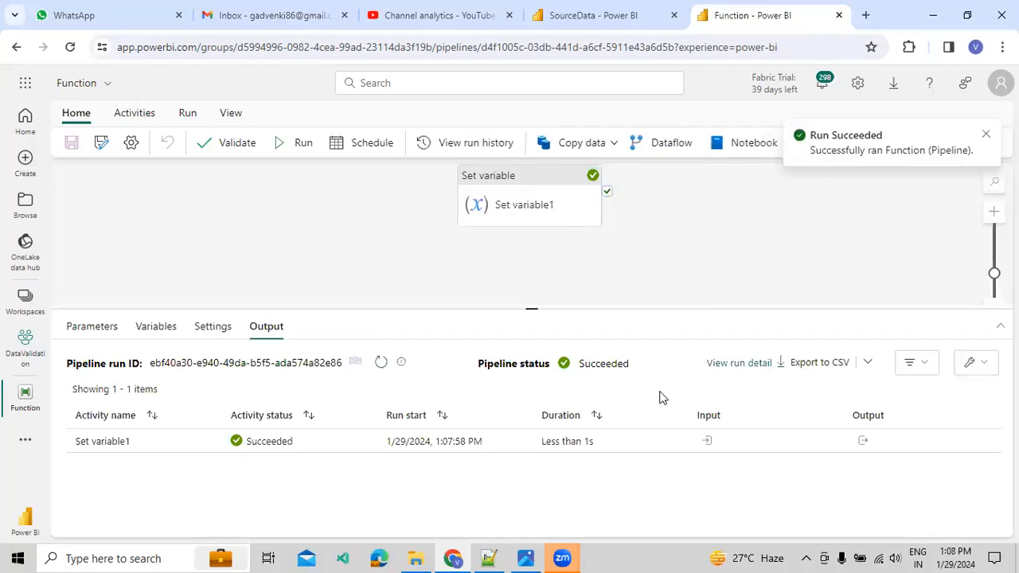
Step: Examine the output value that the concat expression in Set variable1 produced in the run
left_click(862, 440)
left_click_drag(754, 313, 794, 314)
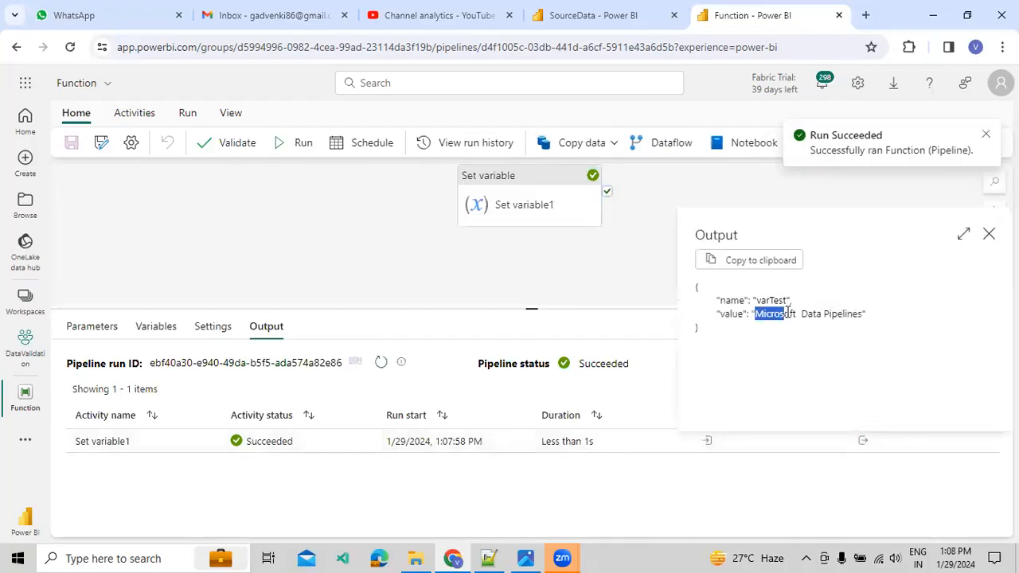
left_click(796, 314)
double_click(841, 314)
left_click(988, 235)
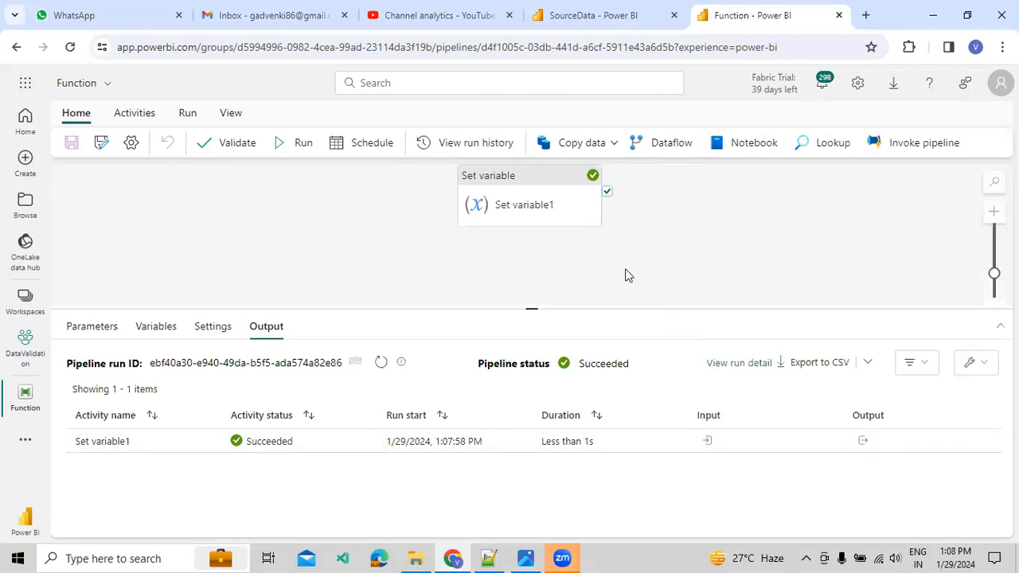
Step: Switch to the image viewer to show the CourseData.PNG image
left_click(526, 558)
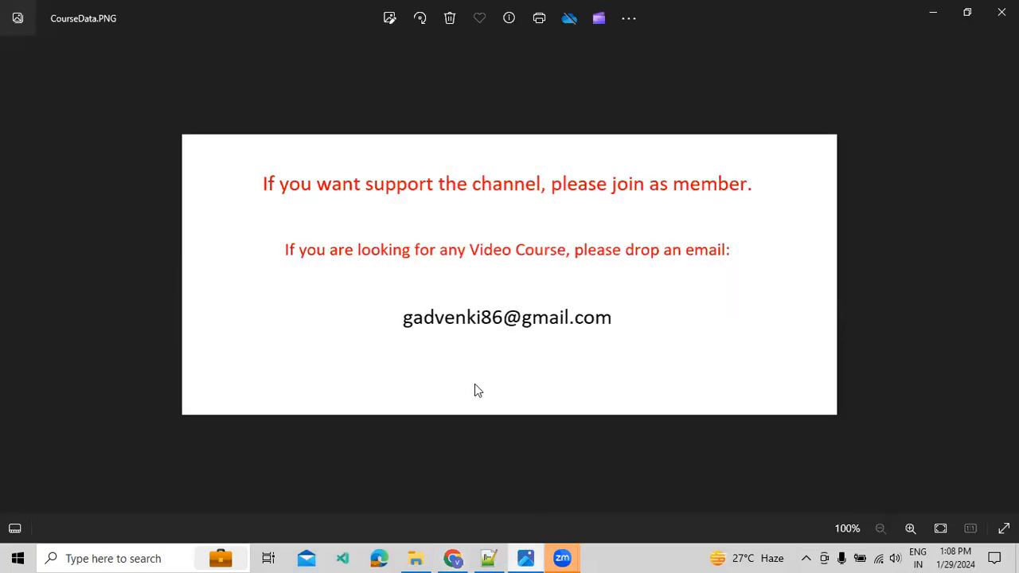